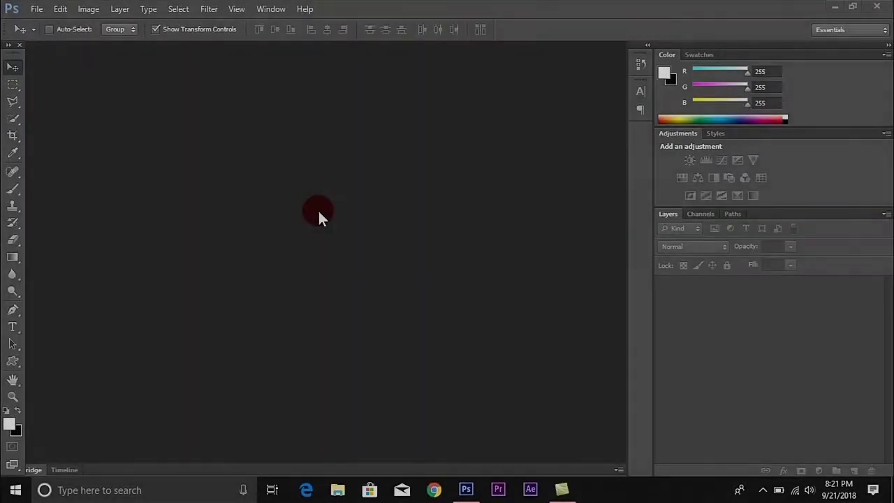
Step: Create a new 1280×720 px white document
left_click(36, 8)
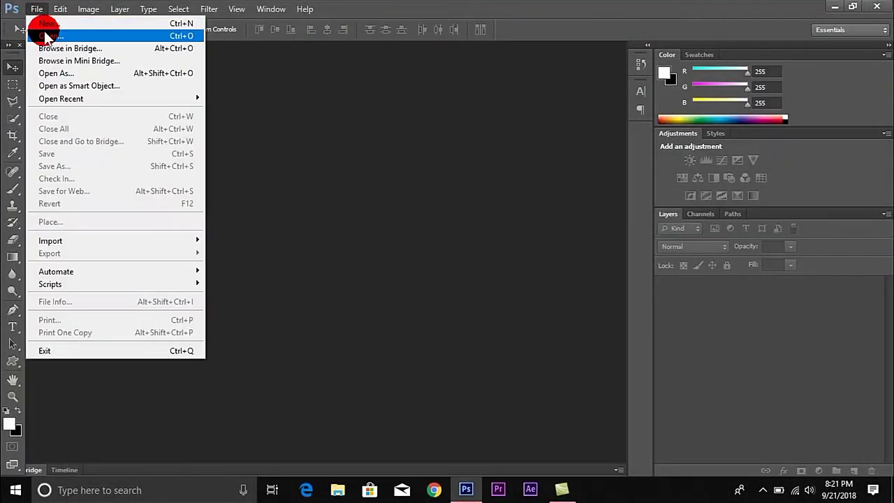
left_click(44, 21)
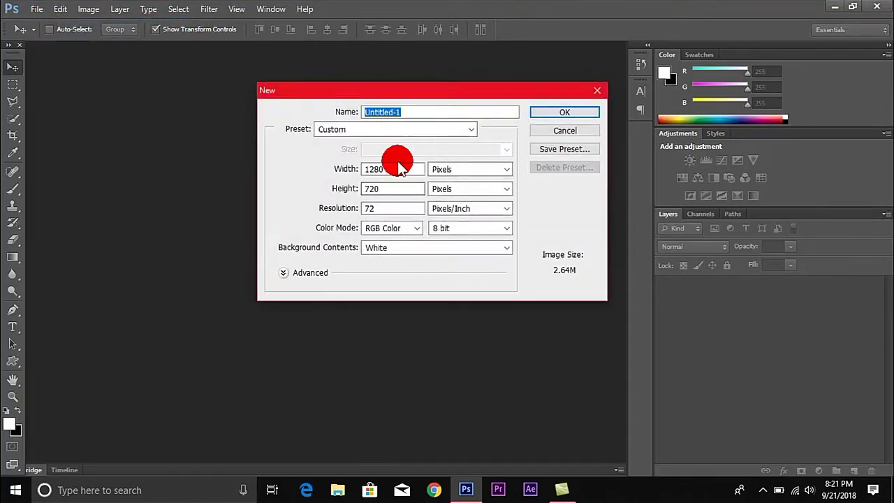
left_click(557, 114)
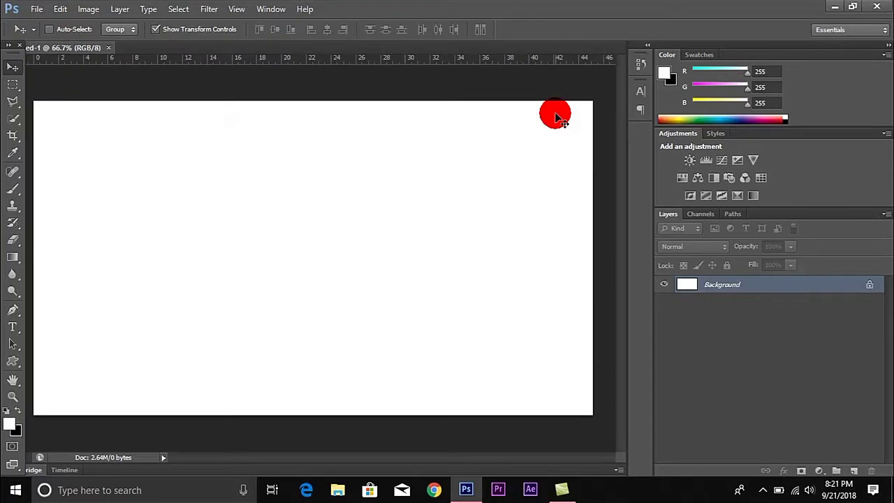
left_click(704, 301)
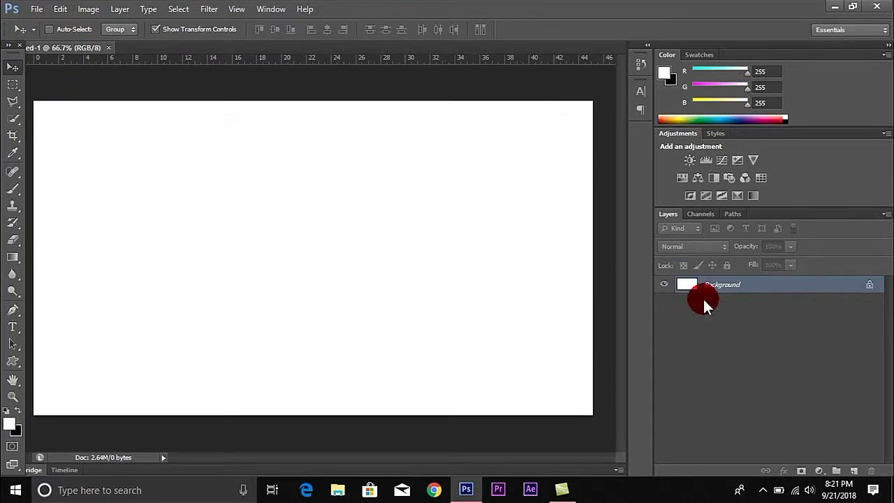
Step: Unlock the Background into Layer 0 and rename it BG
double_click(873, 284)
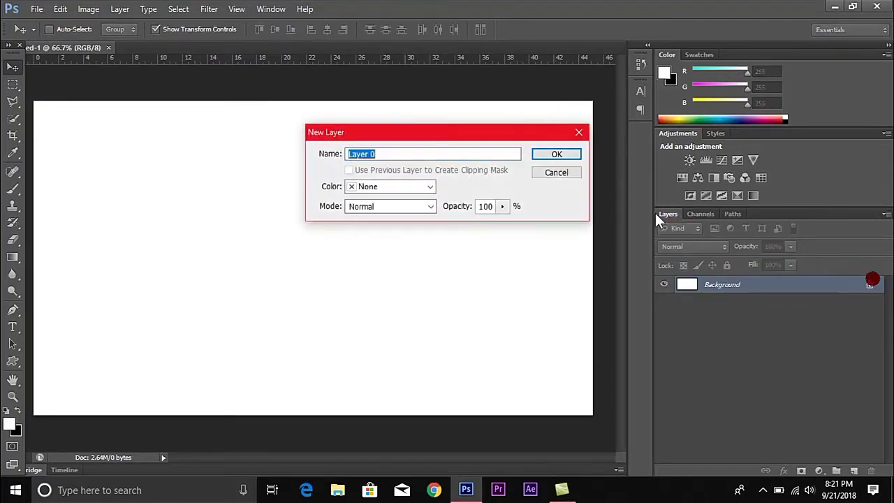
left_click(559, 152)
double_click(723, 284)
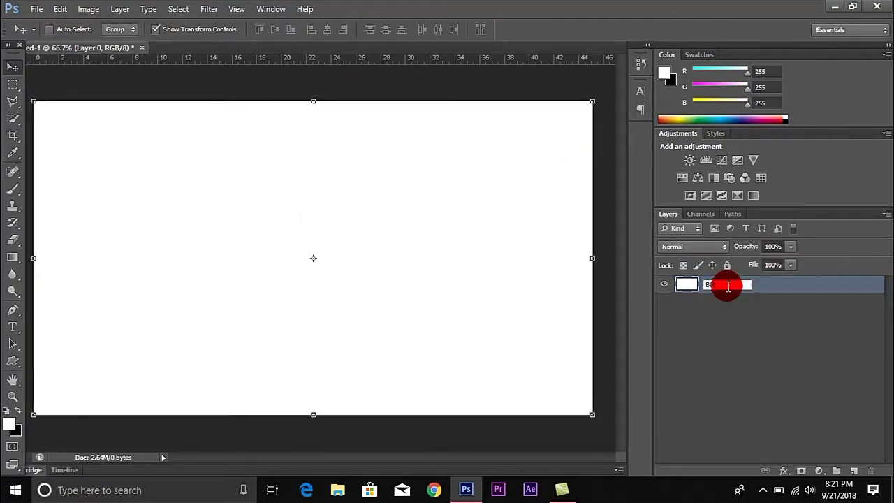
key("Return")
left_click(41, 10)
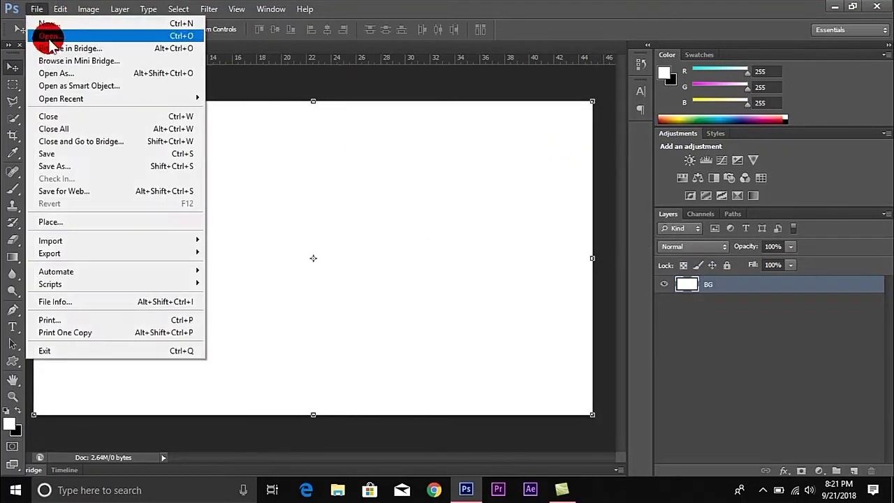
Step: Open the SniperMan.jpg soldier photo
left_click(87, 35)
scroll(573, 224, "down", 5)
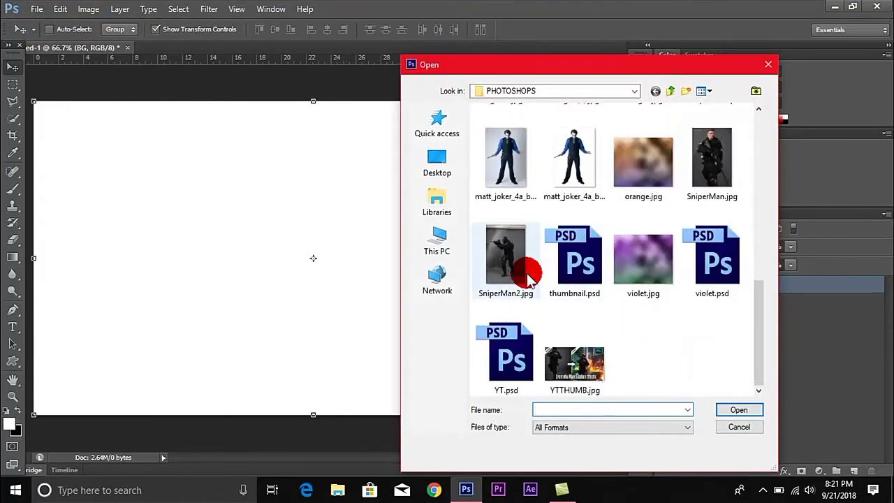
double_click(692, 199)
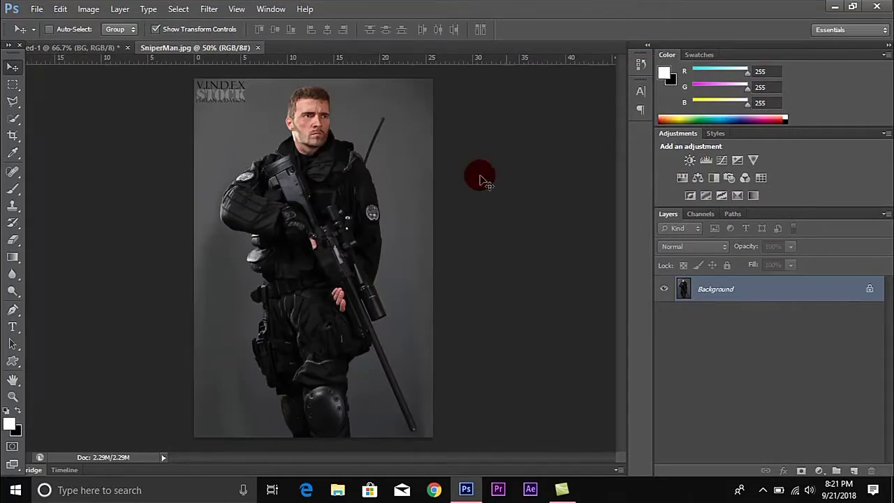
Step: Quick-select the soldier from head to boots, plus his left arm and rifle barrel
key("w")
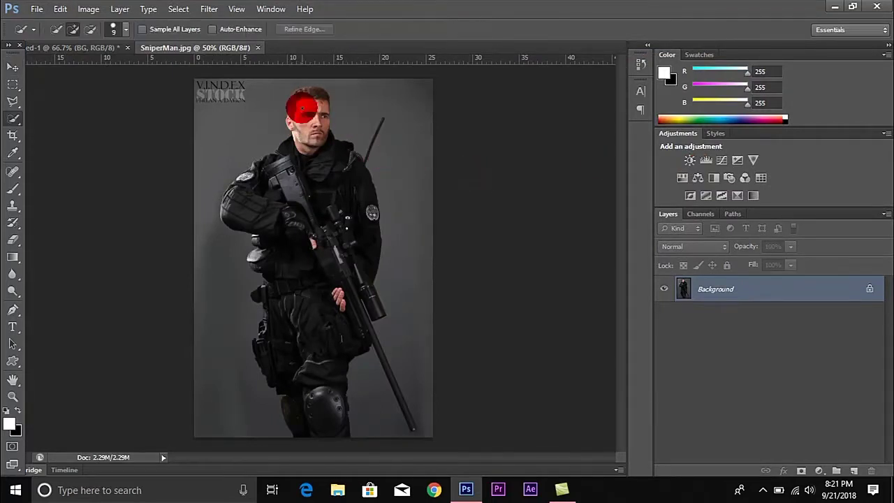
left_click_drag(306, 243, 299, 414)
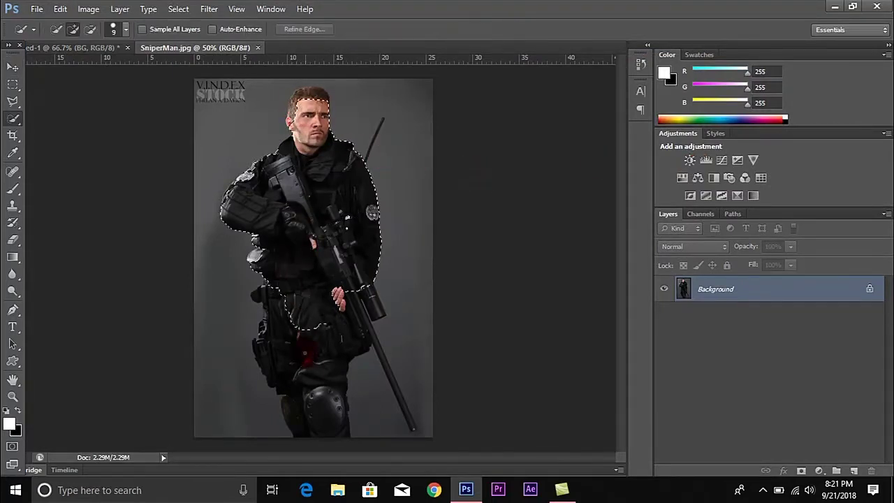
left_click(251, 255)
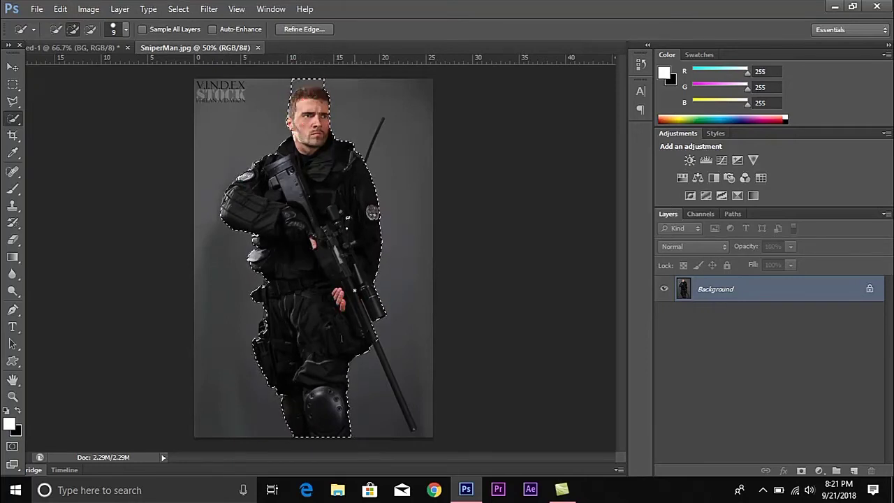
left_click_drag(392, 383, 411, 420)
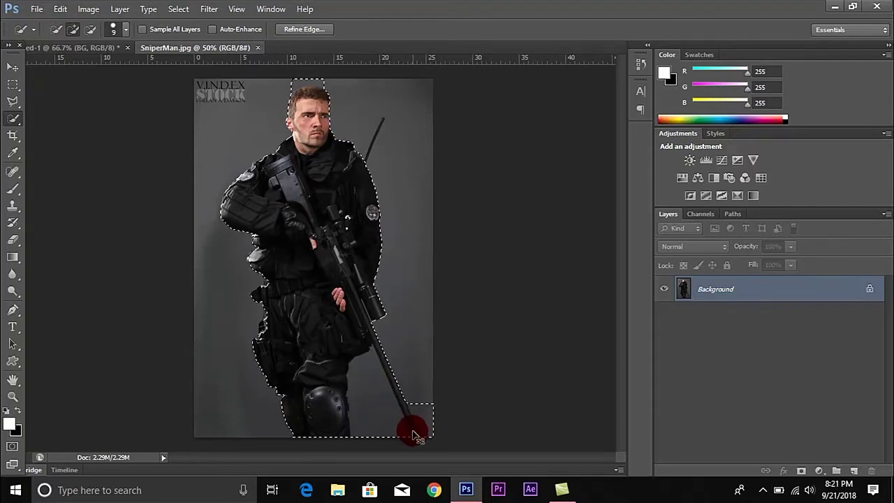
mouse_move(404, 414)
left_mouse_down()
mouse_move(397, 400)
mouse_move(399, 427)
mouse_move(363, 400)
mouse_move(398, 417)
left_mouse_up()
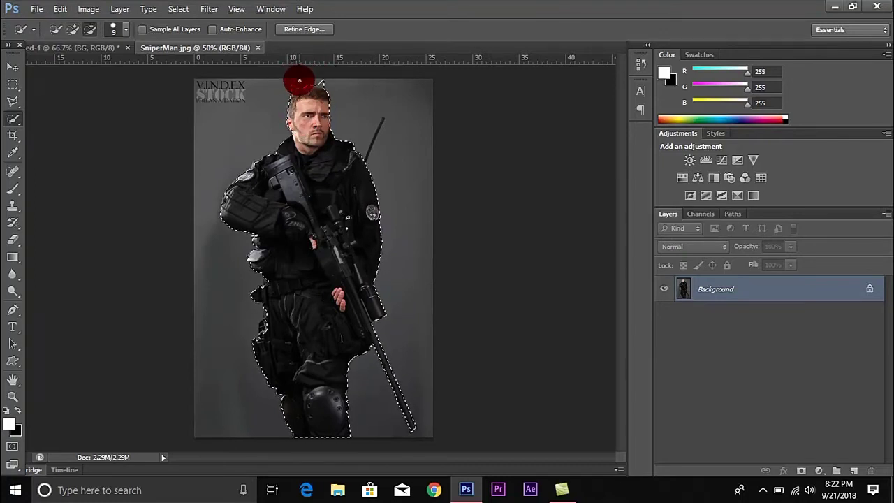
Step: Add the hand, left leg edge and pouch up to the belt to the selection
scroll(250, 267, "up", 1)
scroll(256, 214, "up", 1)
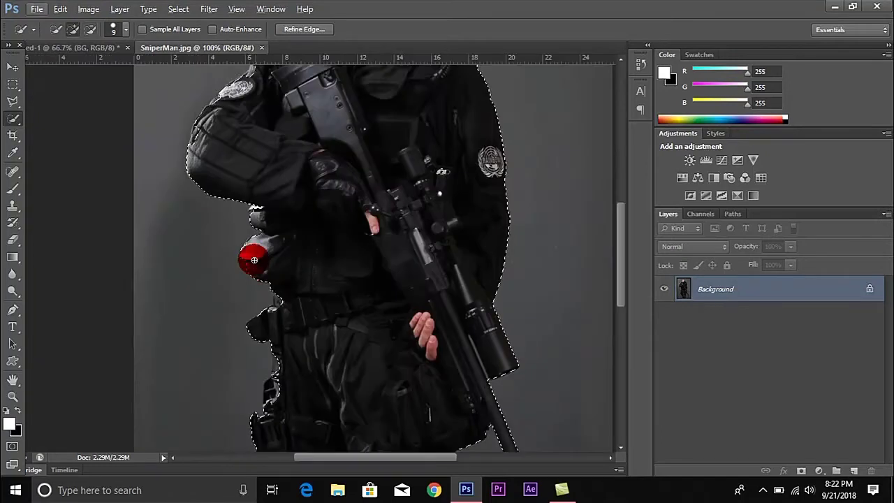
left_click_drag(255, 215, 274, 389)
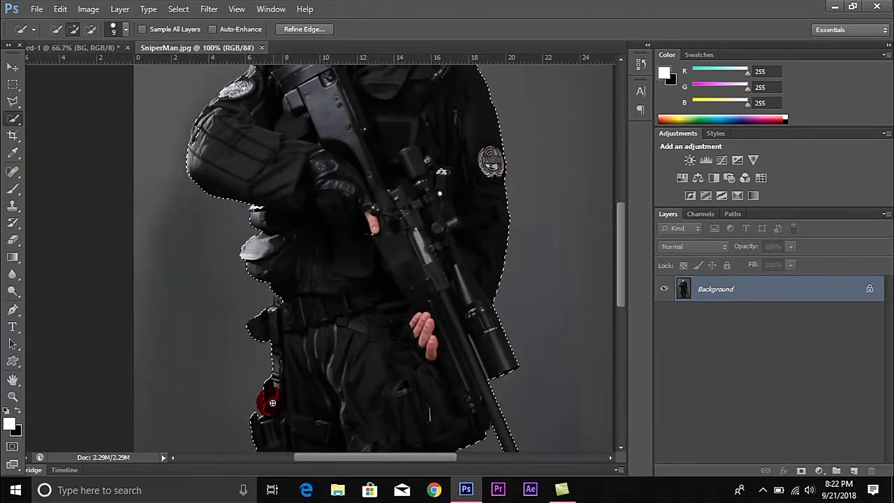
left_click_drag(274, 389, 272, 302)
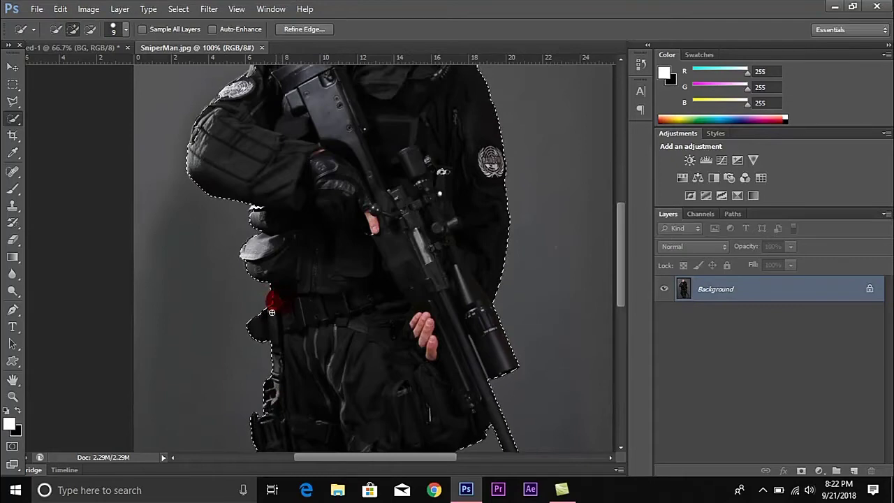
Step: Zoom in on the head and subtract the background above the hair from the selection
scroll(279, 328, "down", 2)
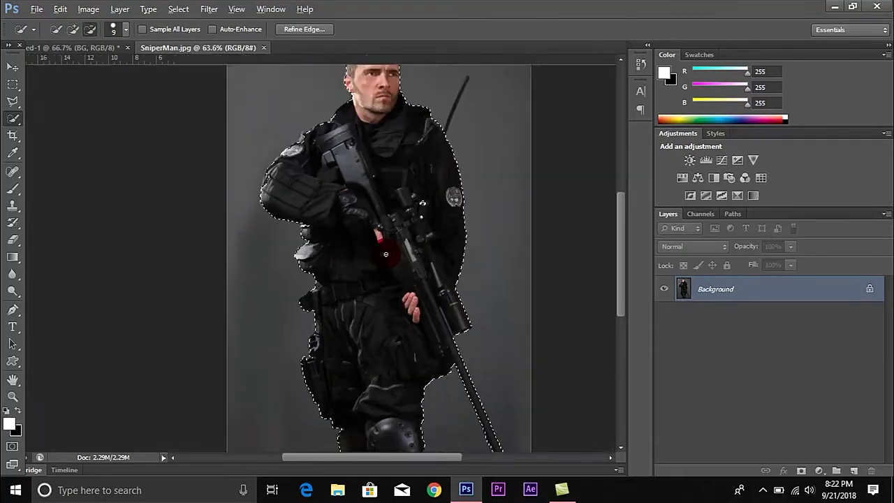
scroll(351, 394, "up", 1)
scroll(350, 393, "down", 1)
scroll(366, 355, "up", 3)
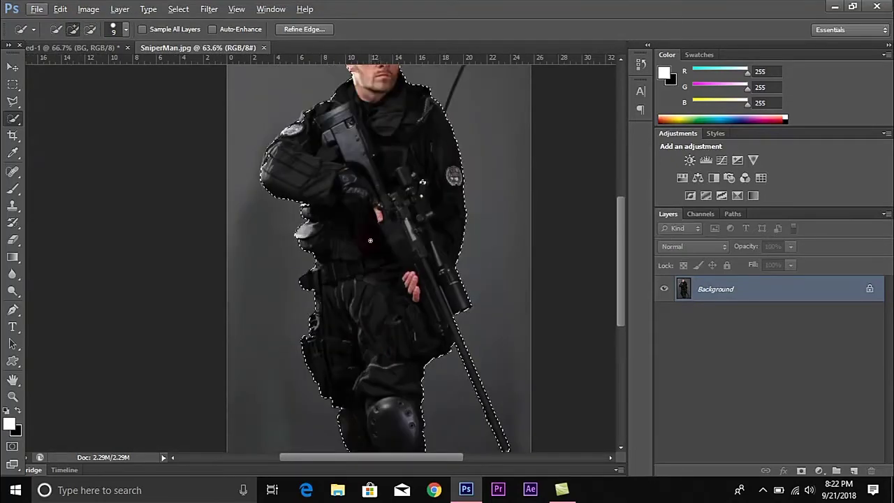
scroll(369, 233, "up", 1)
scroll(307, 177, "up", 1)
scroll(286, 143, "up", 1)
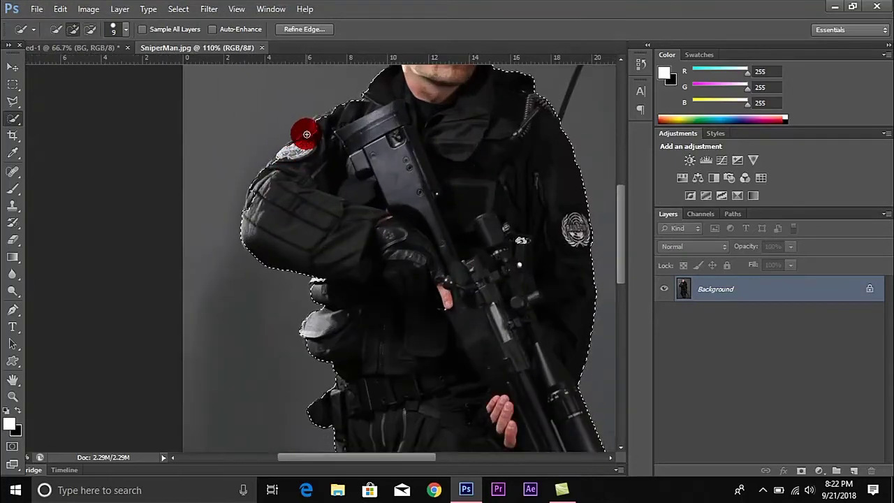
scroll(335, 133, "up", 2)
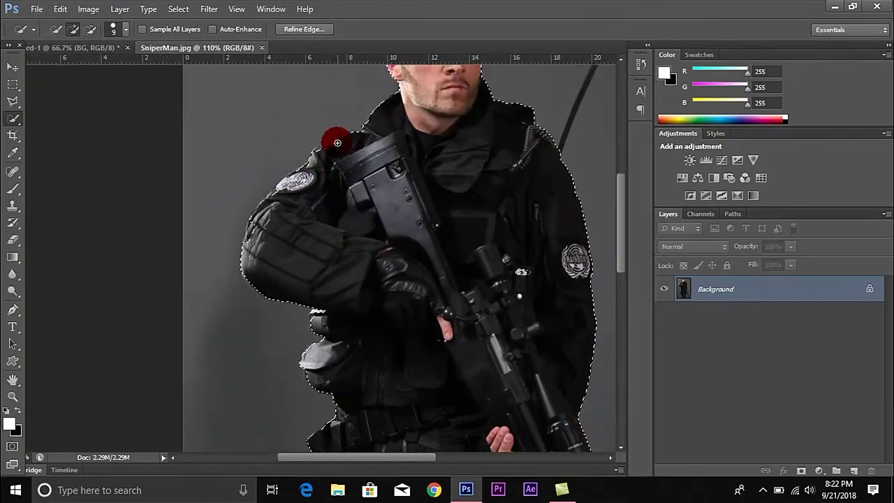
scroll(399, 180, "up", 1)
scroll(398, 180, "up", 2)
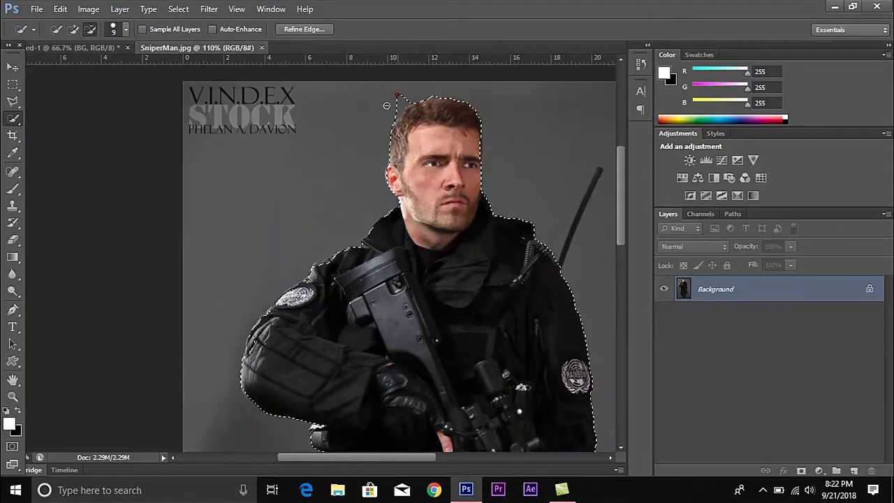
mouse_move(398, 96)
left_mouse_down()
mouse_move(380, 110)
mouse_move(394, 106)
mouse_move(383, 127)
left_mouse_up()
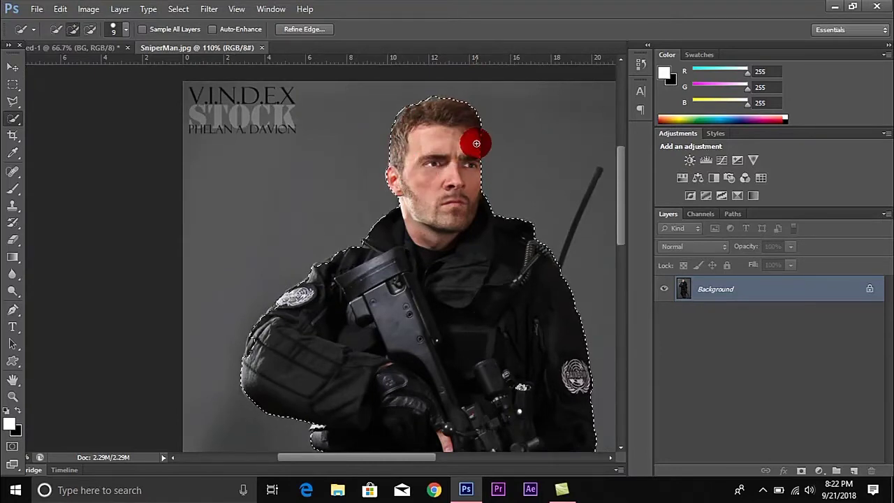
Step: Copy the soldier to Layer 1, hide the photo, and drag the cutout into the BG document
key("ctrl+j")
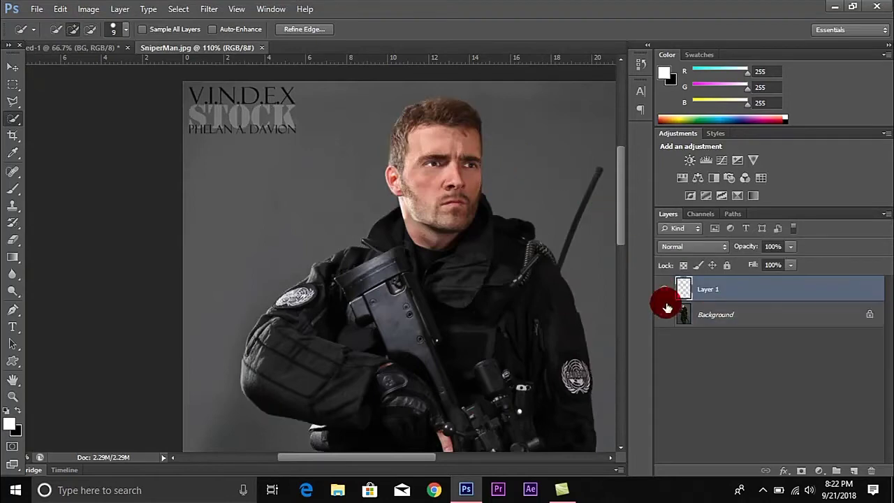
left_click(664, 314)
left_click(435, 180, "alt")
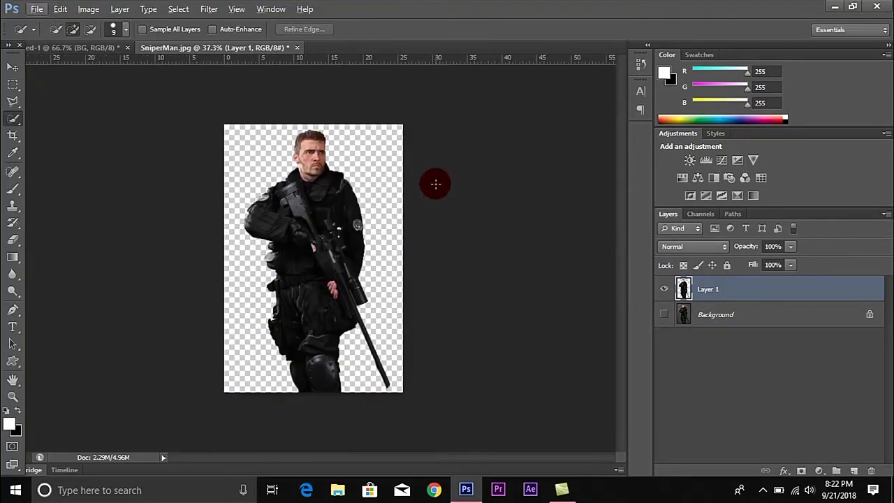
left_click(13, 67)
mouse_move(297, 264)
left_mouse_down()
mouse_move(131, 72)
mouse_move(249, 235)
left_mouse_up()
left_click_drag(292, 285, 343, 311)
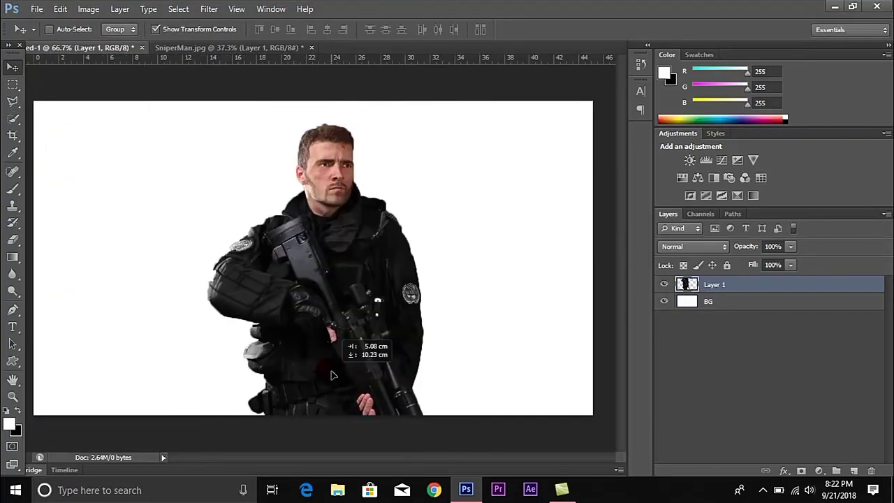
Step: Scale the soldier down, shift it into place, and commit the transform
left_click_drag(335, 94, 335, 129)
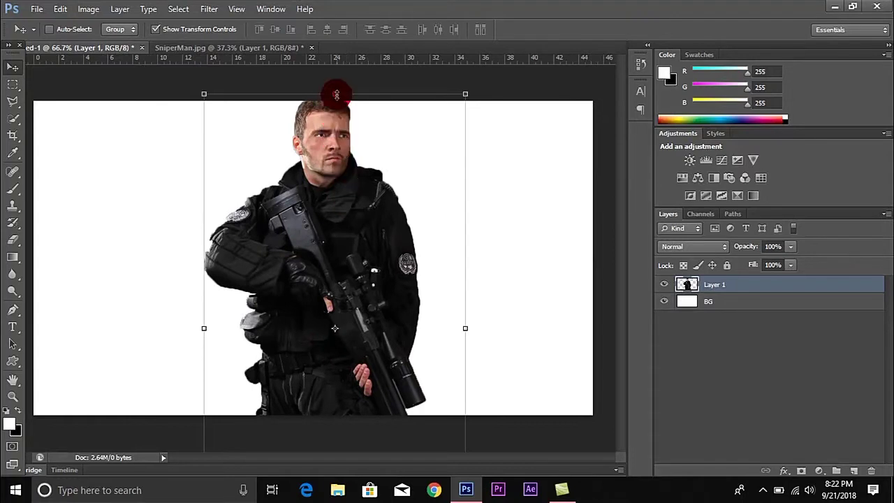
mouse_move(376, 294)
left_mouse_down()
mouse_move(384, 208)
mouse_move(457, 181)
mouse_move(399, 235)
mouse_move(383, 288)
left_mouse_up()
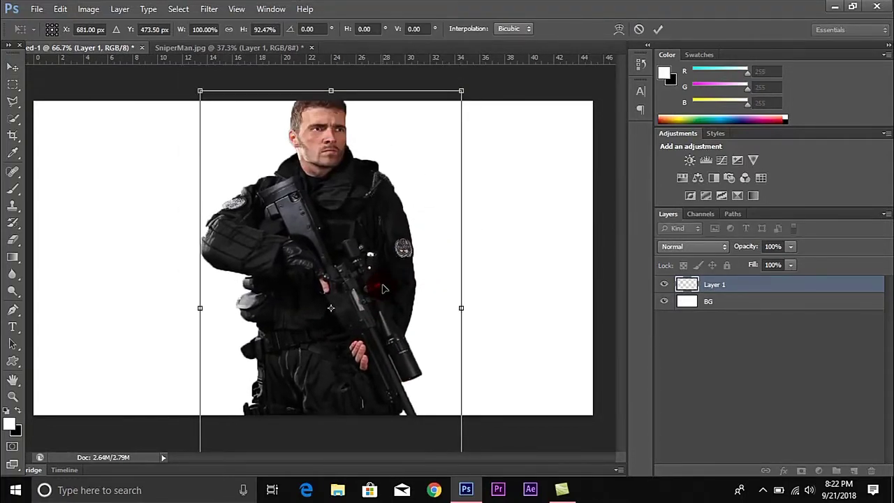
left_click_drag(331, 90, 331, 171)
left_click_drag(461, 348, 405, 348)
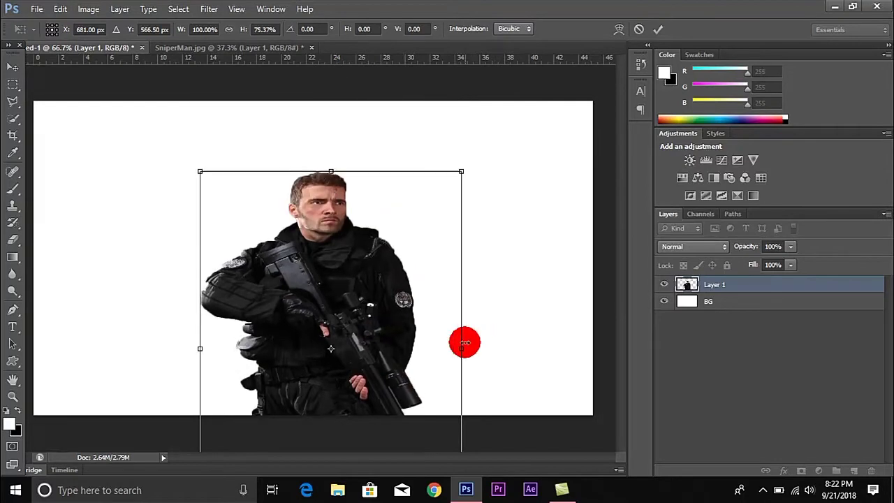
mouse_move(358, 364)
left_mouse_down()
mouse_move(384, 270)
mouse_move(380, 306)
left_mouse_up()
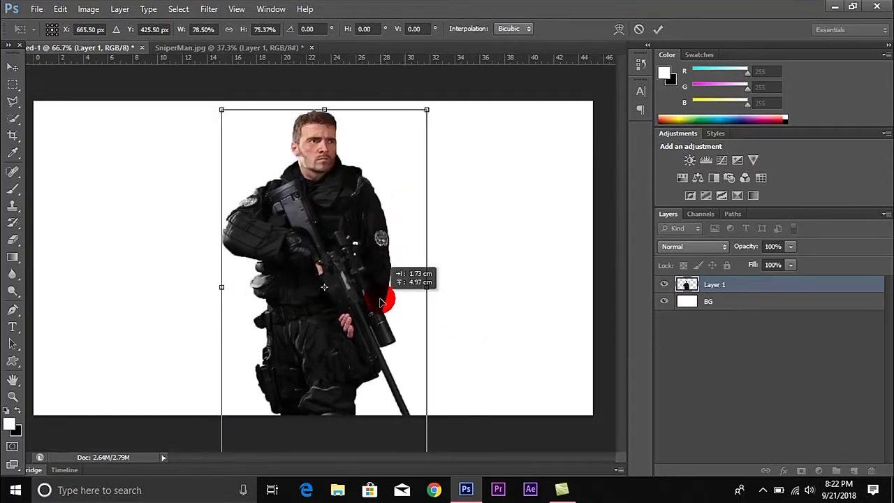
left_click(657, 33)
left_click(716, 380)
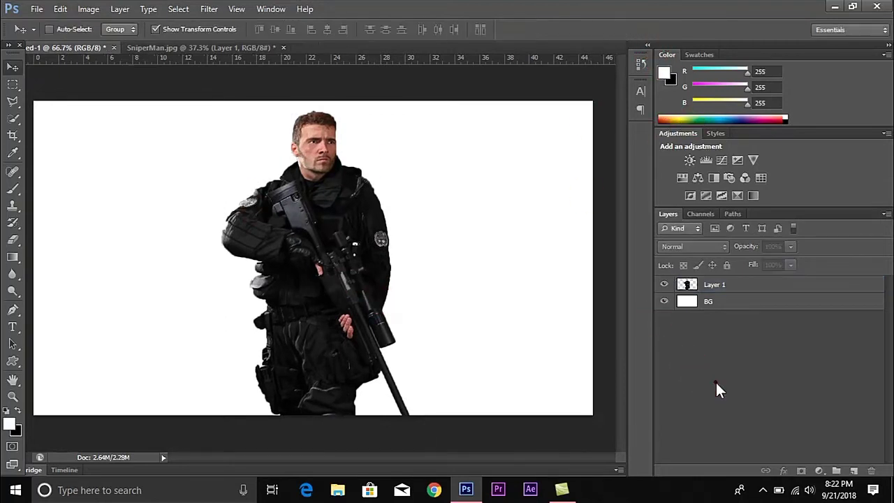
Step: Rename the soldier's layer to MAN
left_click(743, 287)
double_click(716, 285)
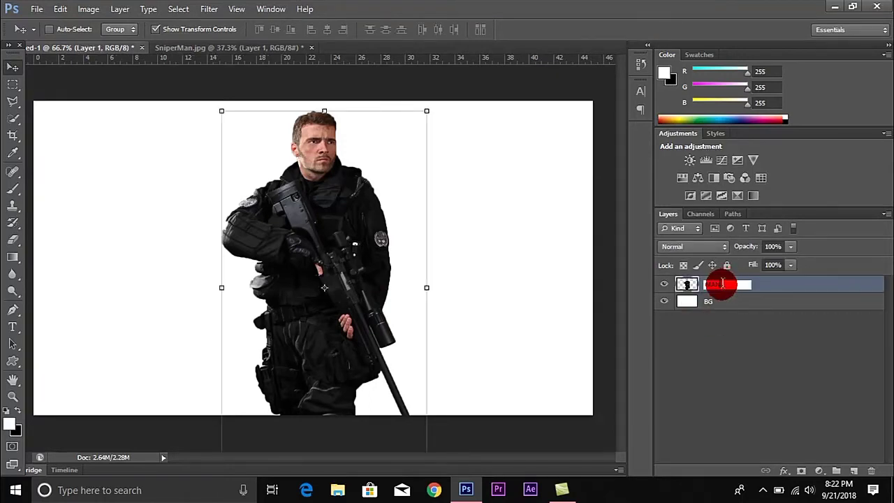
type("MAN")
left_click(782, 370)
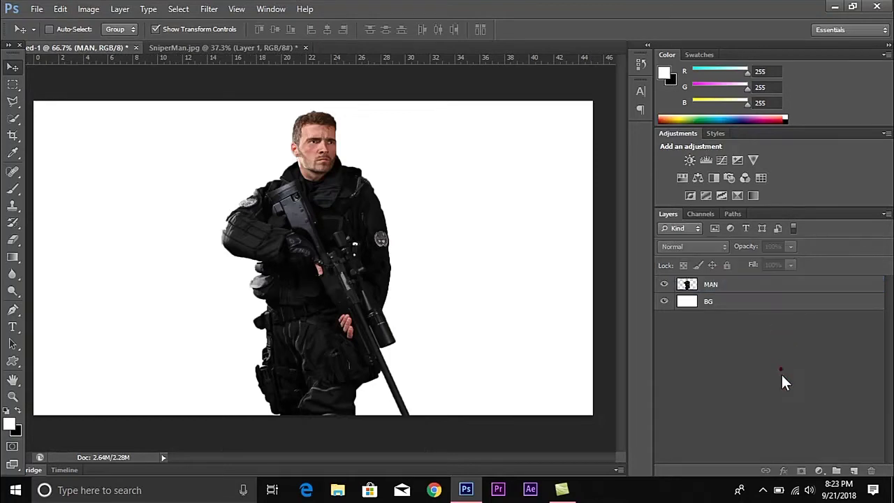
Step: Add a new empty layer above MAN, keeping its default name
left_click(854, 471)
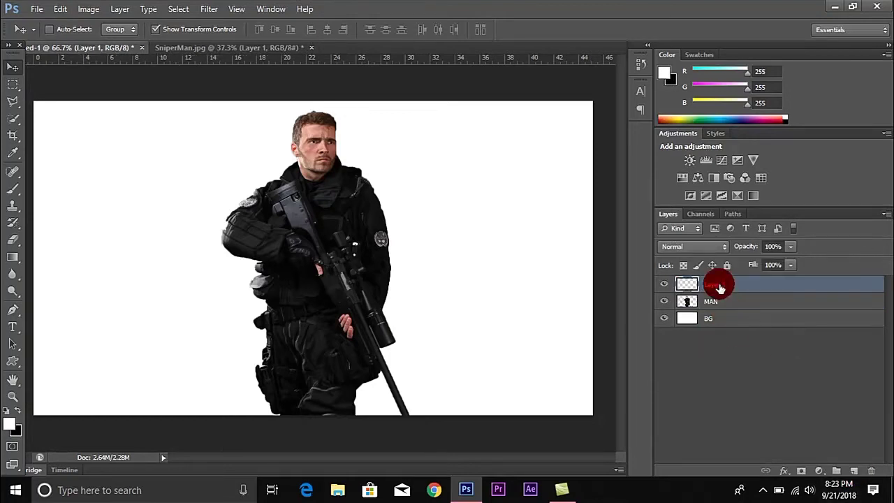
double_click(716, 284)
left_click(730, 319)
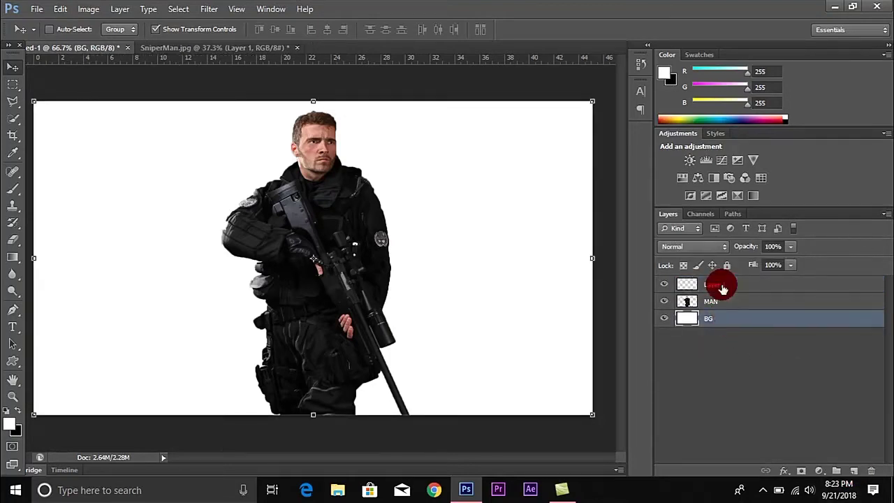
left_click(716, 283)
Step: Add a Gradient Fill layer using Neutral Density, Radial style, with Reverse checked
left_click(822, 469)
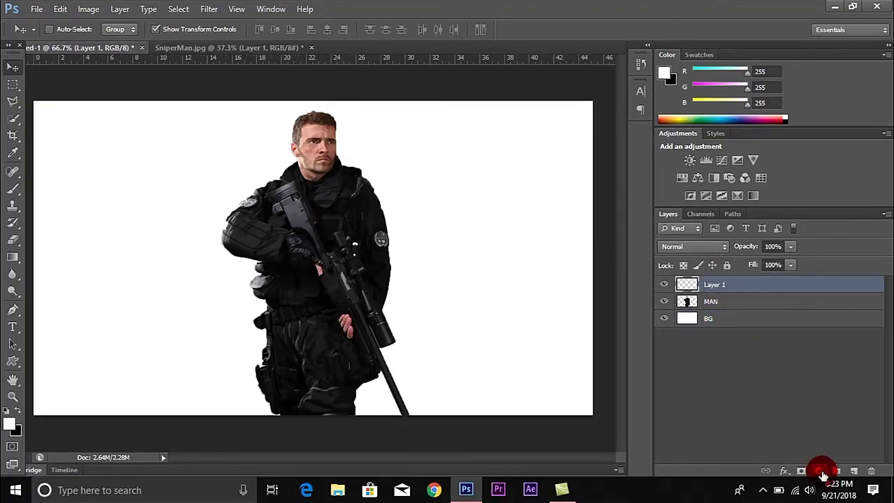
left_click(804, 201)
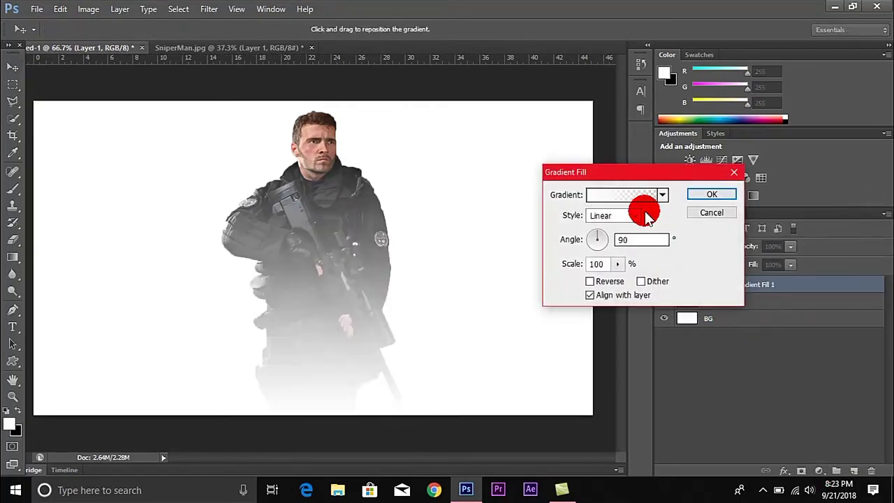
left_click(632, 195)
left_click(631, 157)
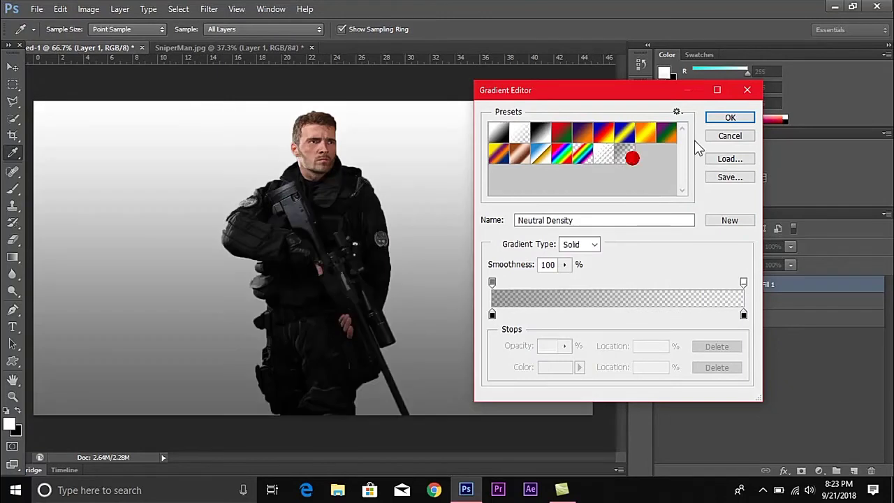
left_click(730, 117)
left_click(613, 222)
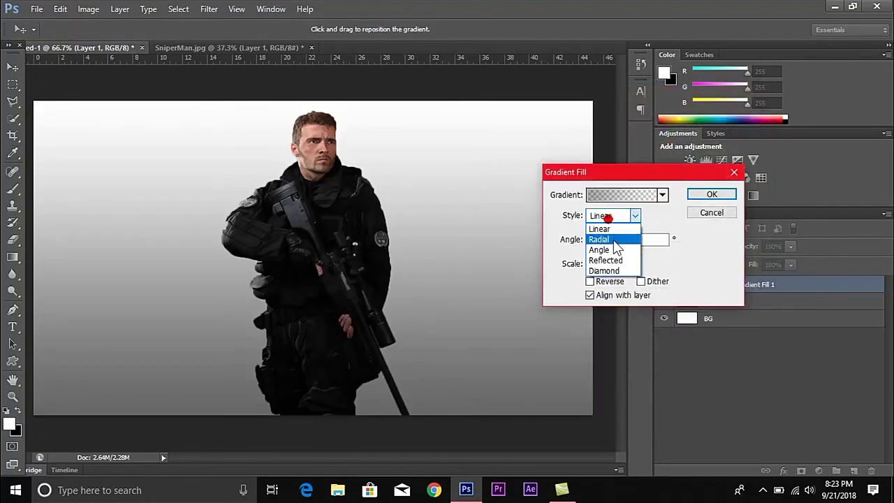
left_click(601, 241)
left_click(590, 281)
Step: Try typing a new value into the gradient Scale field
left_click(618, 263)
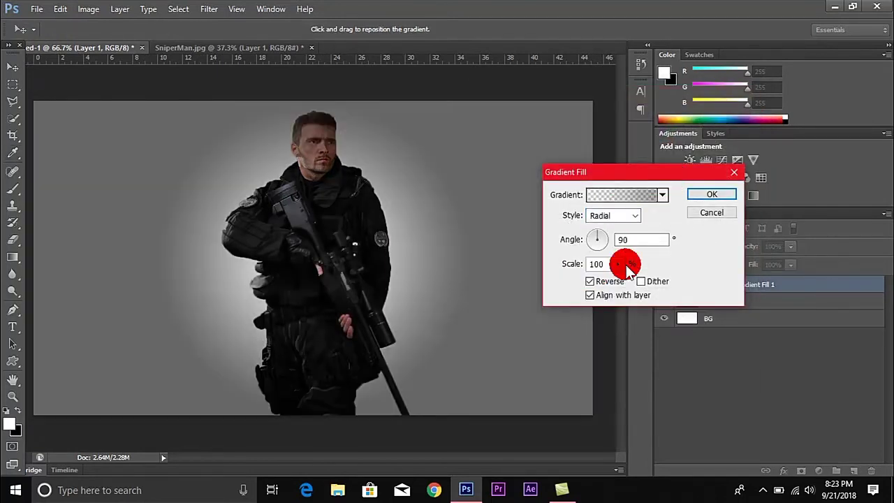
left_click(618, 263)
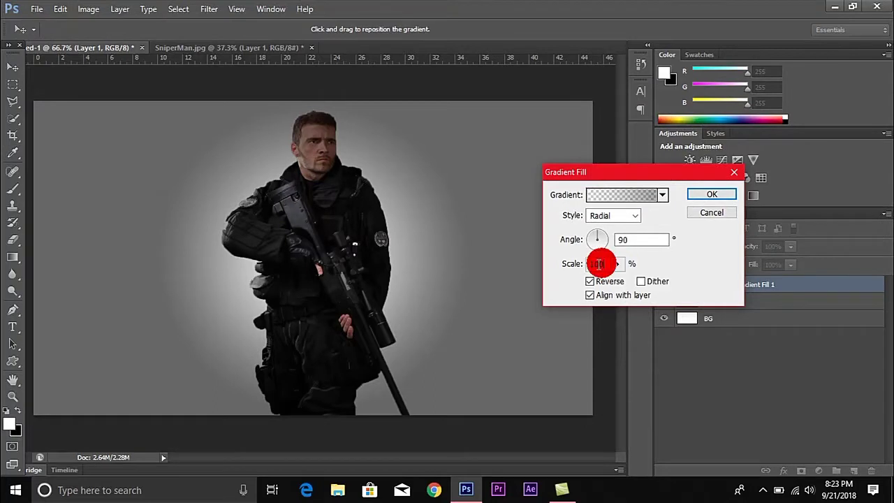
left_click(614, 282)
type("4")
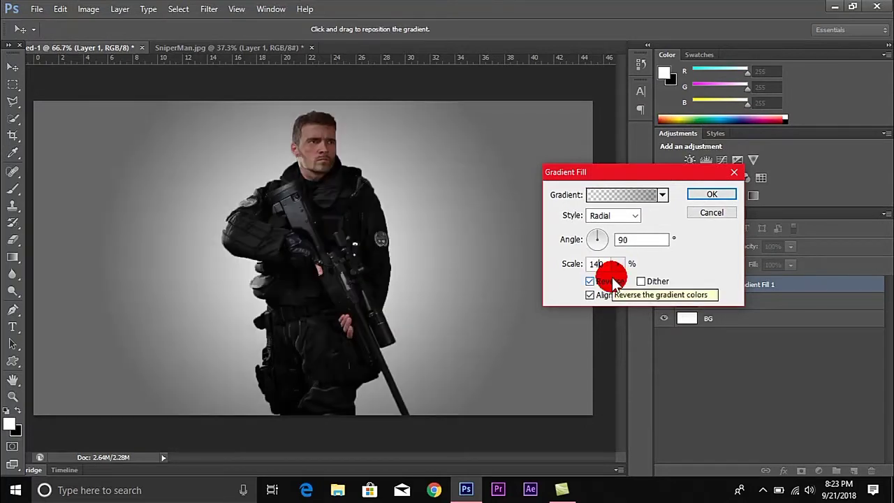
key("BackSpace")
type("4")
key("BackSpace")
type("4")
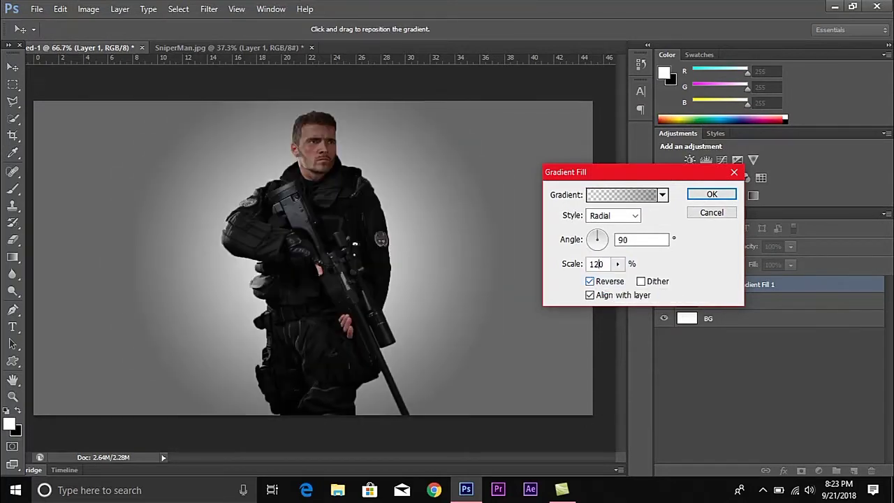
key("BackSpace")
type("2")
Step: Raise the gradient scale to 199%, apply the fill, and add an empty top layer
left_click(614, 265)
left_click(619, 264)
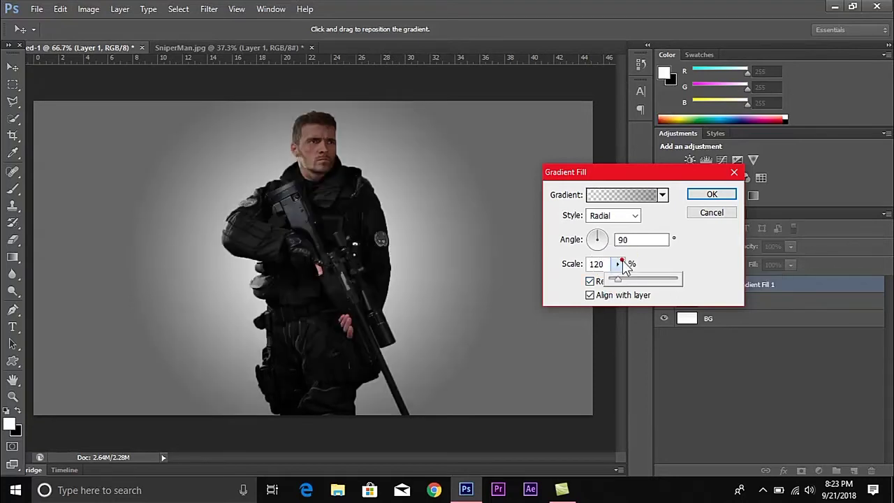
left_click_drag(622, 278, 626, 281)
left_click(692, 197)
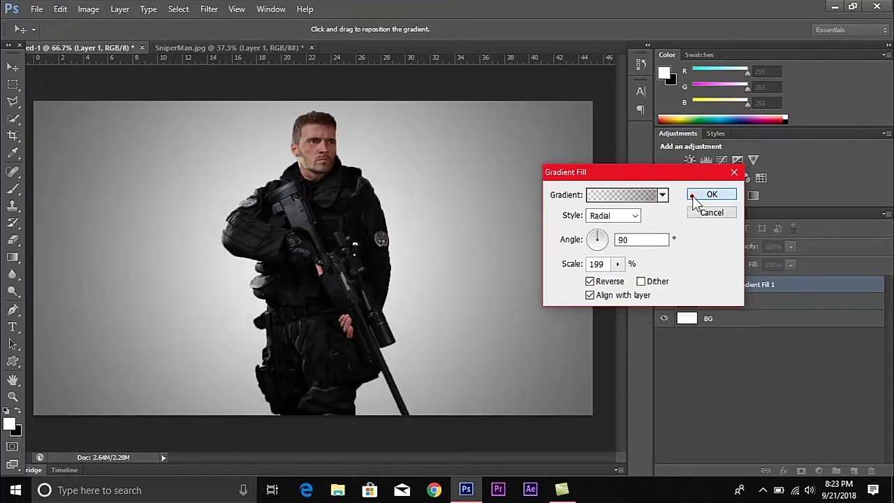
left_click(678, 354)
left_click(854, 472)
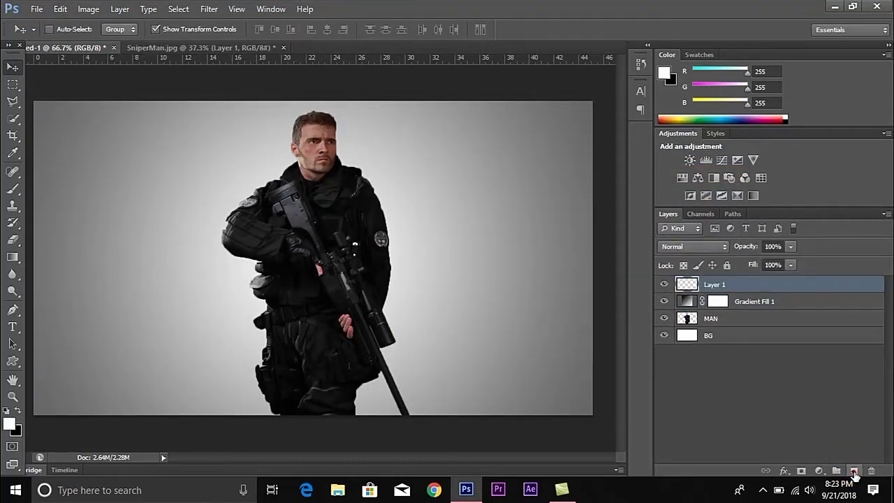
Step: Name the empty top layer Triangle and pick the Brush tool
left_click_drag(715, 285, 719, 304)
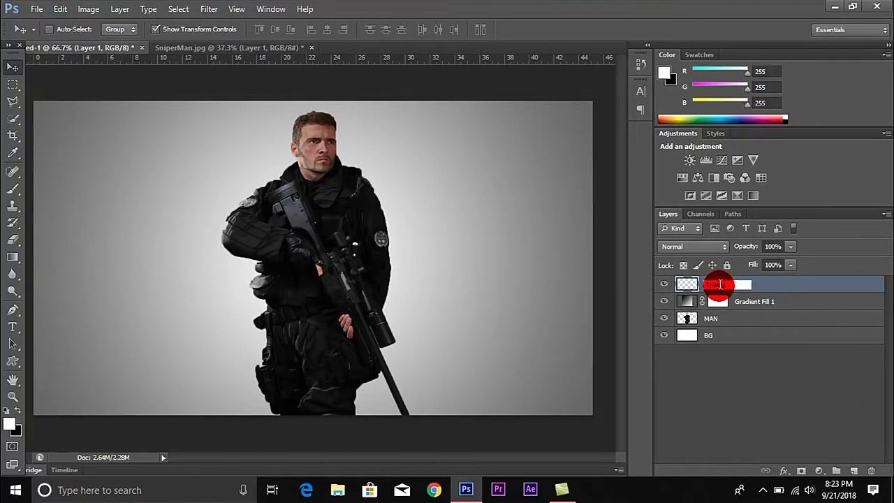
left_click(720, 289)
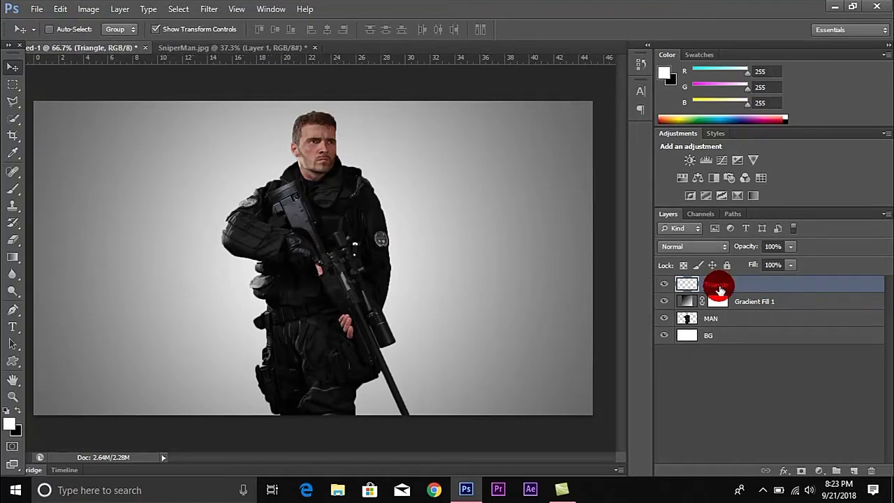
left_click(12, 187)
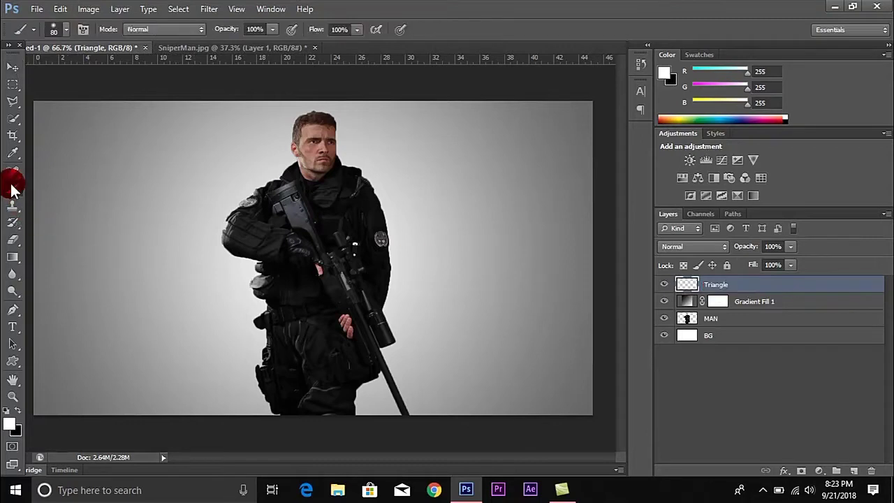
Step: Choose the large triangle-outline brush tip from the brush presets
left_click(59, 37)
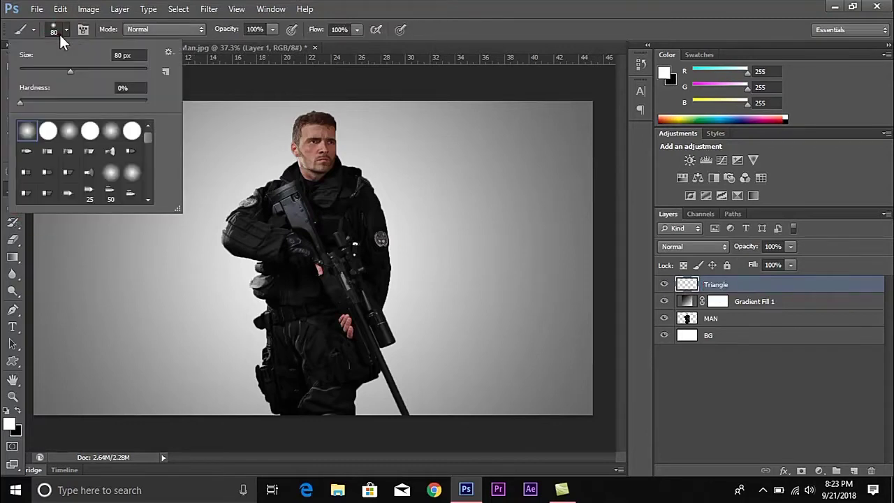
scroll(70, 140, "down", 5)
scroll(87, 171, "down", 2)
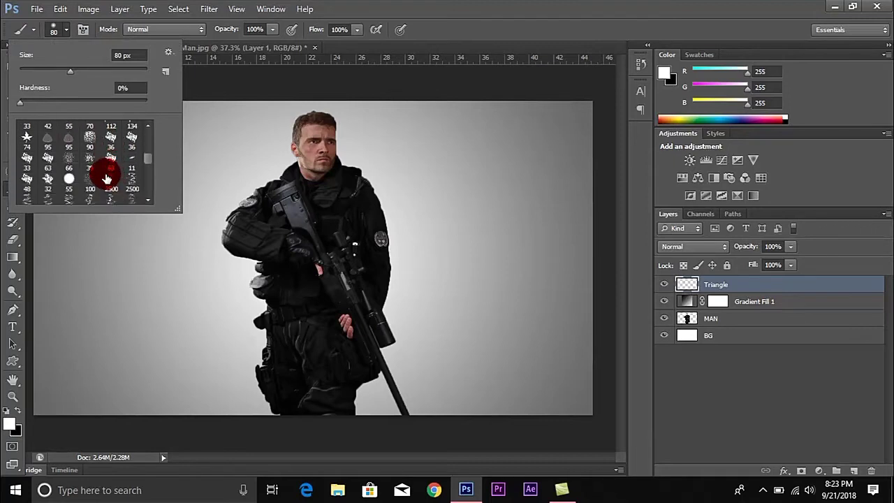
scroll(100, 176, "down", 2)
scroll(93, 152, "down", 2)
scroll(70, 169, "down", 2)
scroll(100, 177, "down", 1)
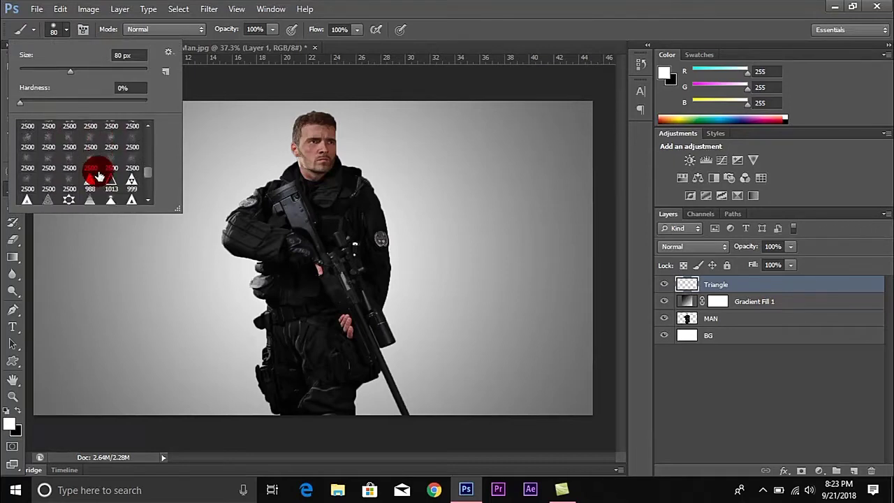
left_click(110, 181)
left_click(325, 9)
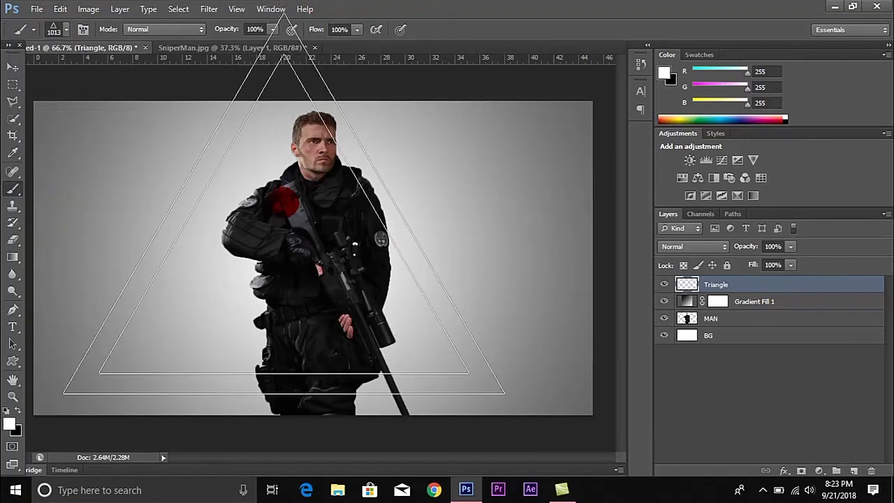
Step: Set the triangle brush size to 500 px
left_click(312, 176)
key("bracketleft")
key("bracketleft")
key("bracketleft")
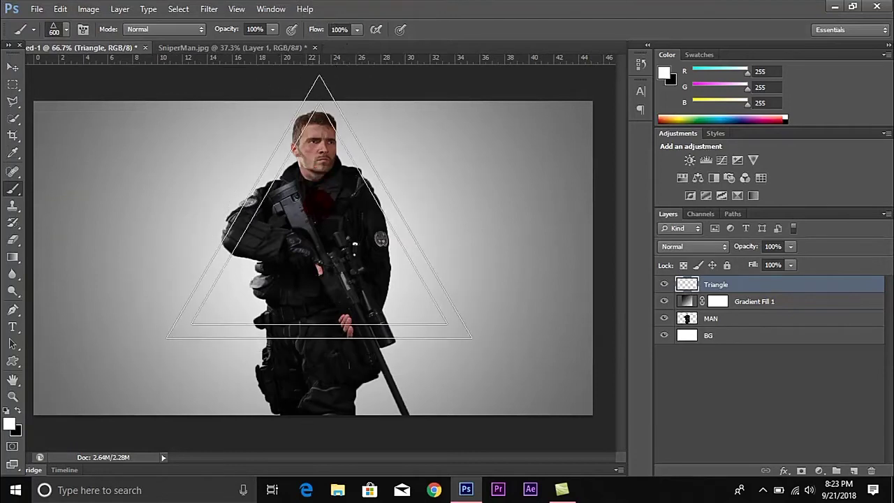
key("bracketleft")
key("bracketleft")
key("bracketright")
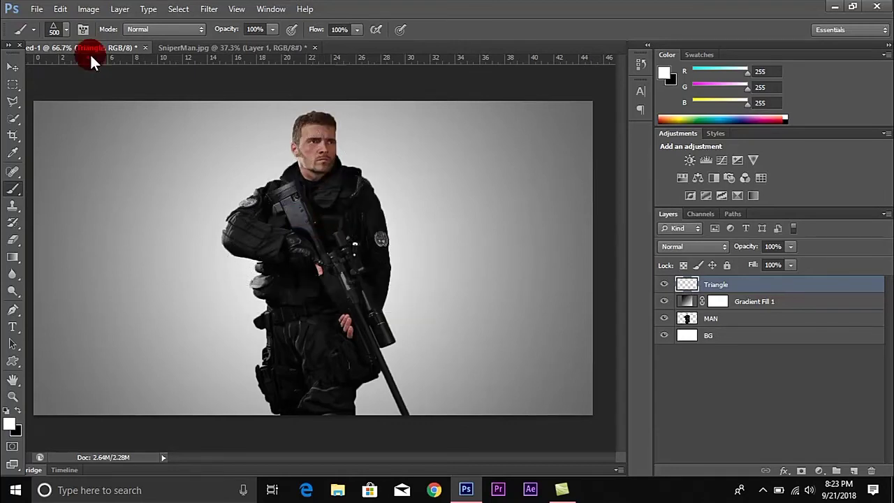
Step: Rotate the triangle brush tip angle to -90° in the Brush panel
left_click(82, 30)
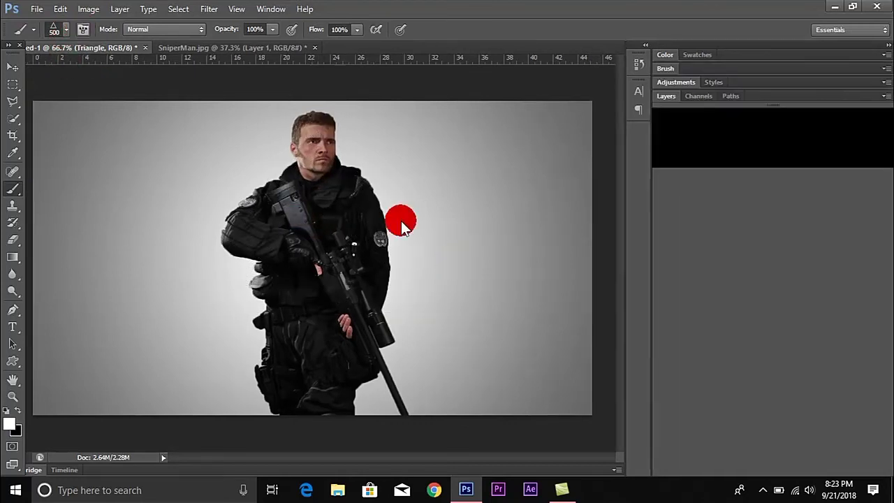
left_click(475, 223)
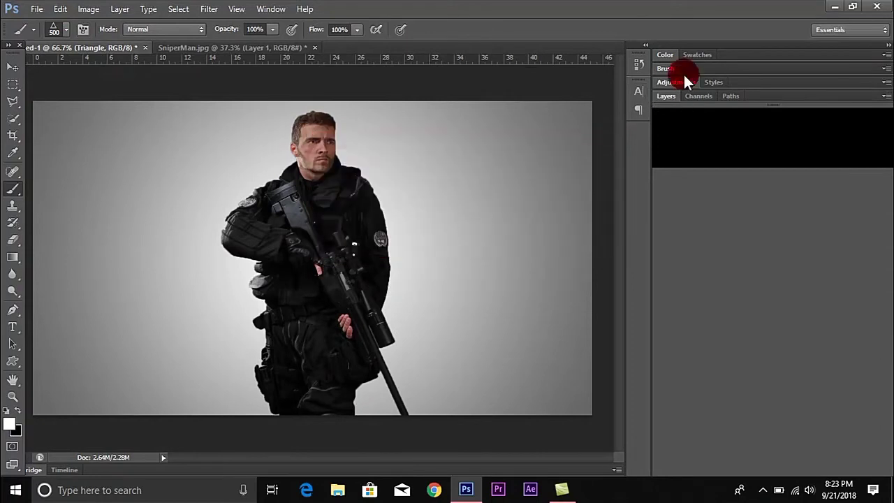
left_click(664, 69)
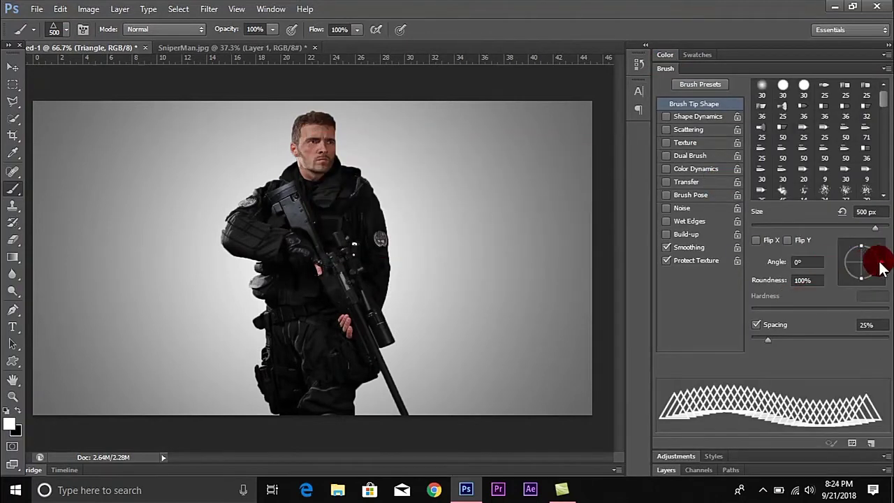
left_click_drag(881, 268, 868, 320)
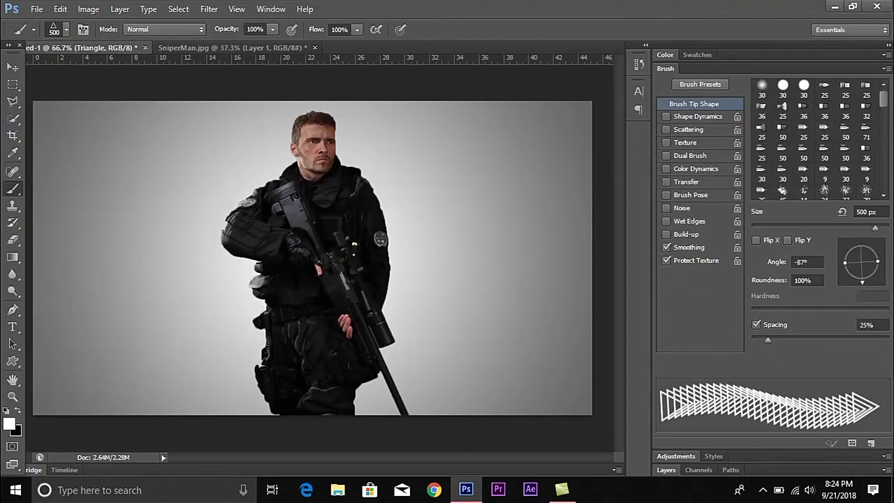
left_click_drag(866, 283, 862, 281)
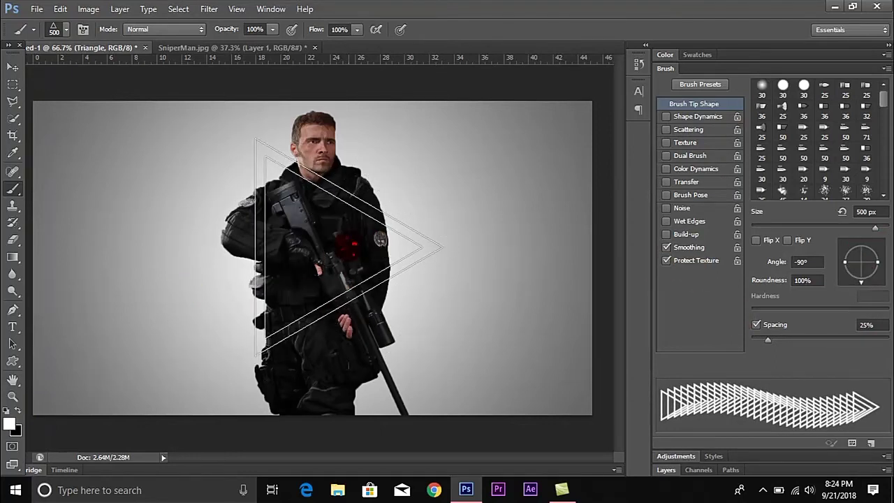
Step: Enlarge the brush to 600 px and stamp the triangle over the soldier
key("bracketright")
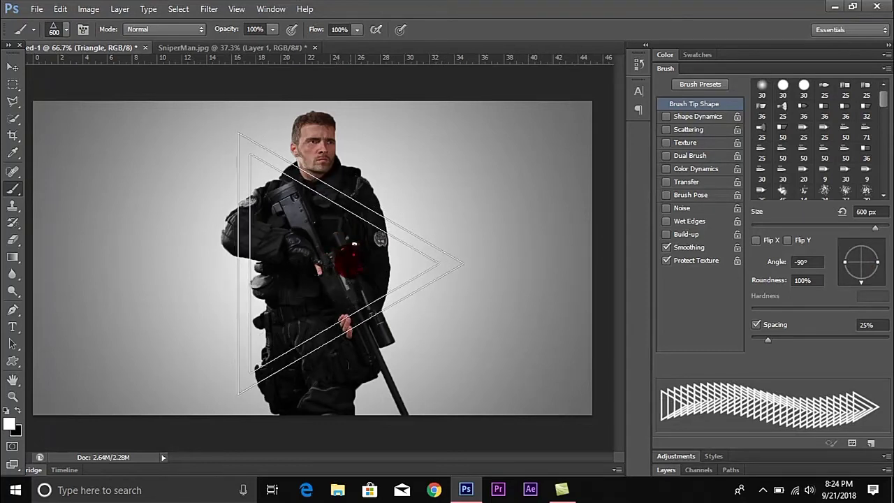
left_click(348, 260)
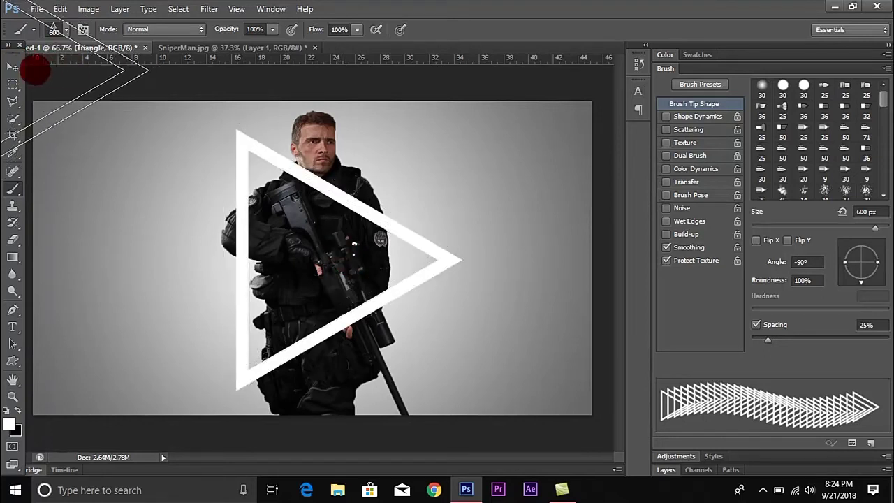
left_click(13, 67)
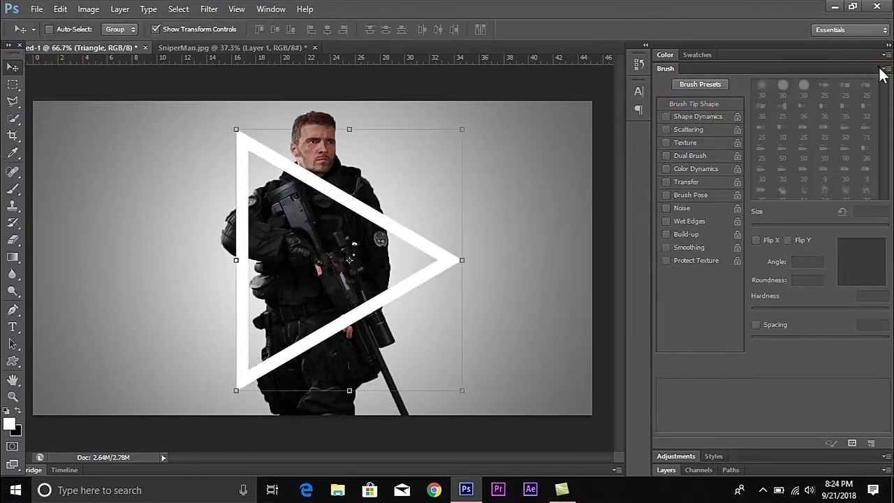
Step: Close the Brush panel, restore the Layers panel, and drop the Triangle layer's opacity to 70%
left_click(886, 68)
left_click(811, 137)
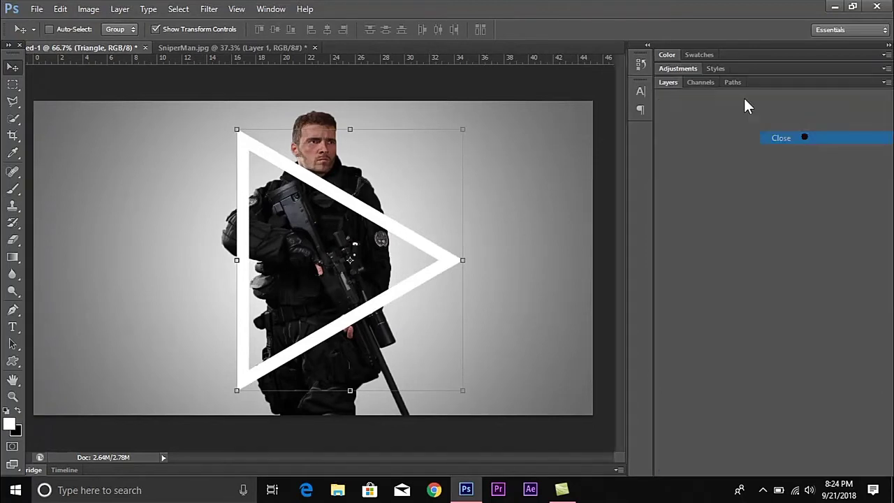
left_click(703, 83)
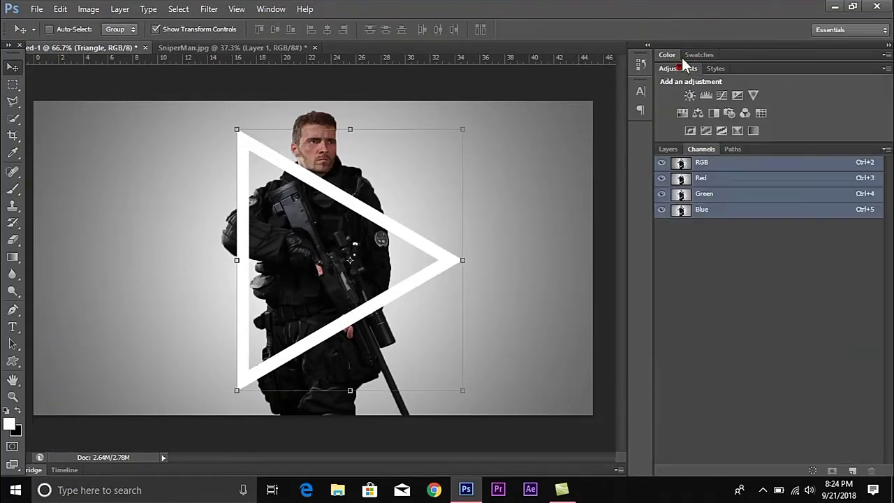
left_click(699, 55)
left_click(668, 55)
left_click(669, 215)
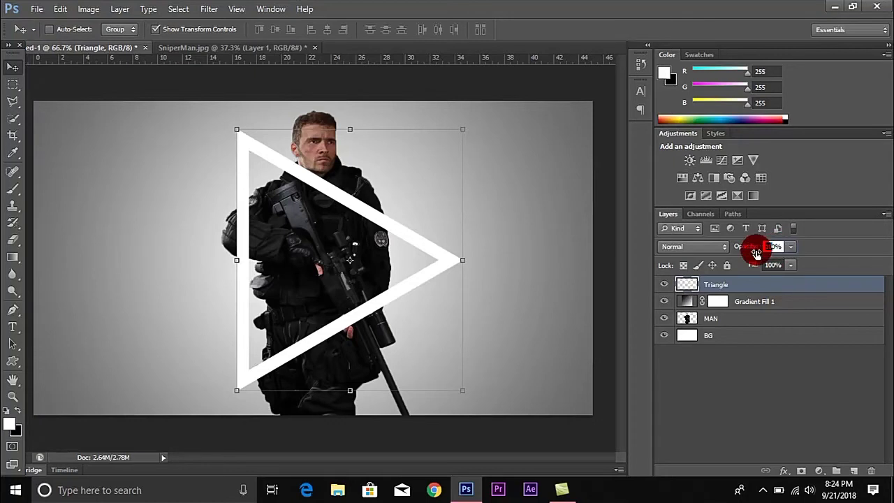
left_click_drag(762, 250, 756, 253)
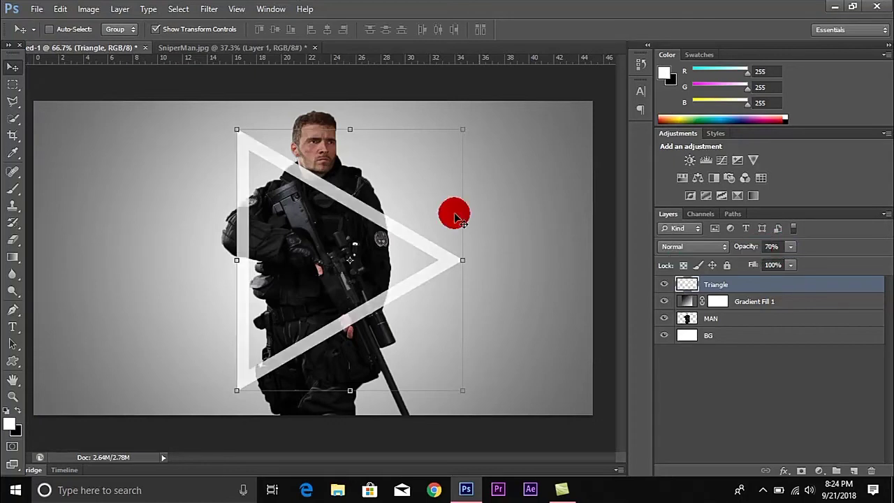
Step: Zoom in and start a Pen path at the triangle band's upper edge near the shoulder
scroll(286, 176, "up", 3, "alt")
scroll(299, 166, "up", 1, "alt")
scroll(307, 171, "down", 1)
scroll(307, 171, "down", 2)
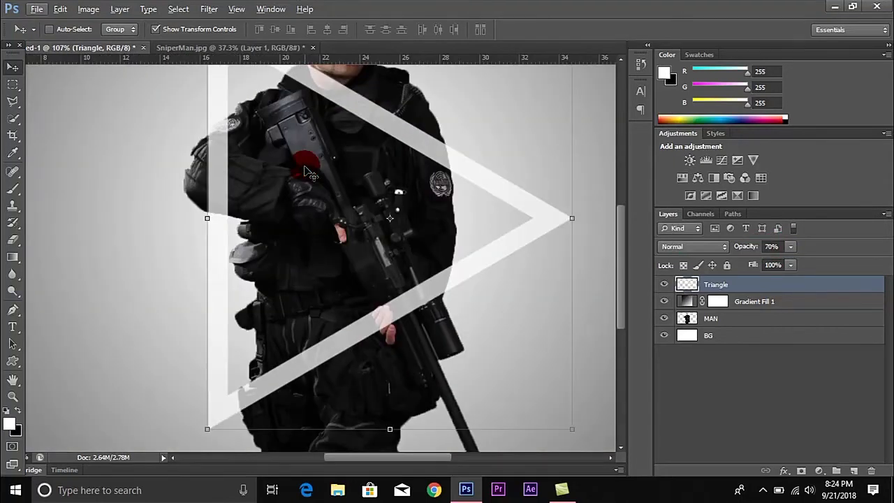
scroll(301, 161, "up", 1)
scroll(297, 162, "up", 2)
scroll(325, 246, "down", 4)
scroll(324, 246, "up", 5)
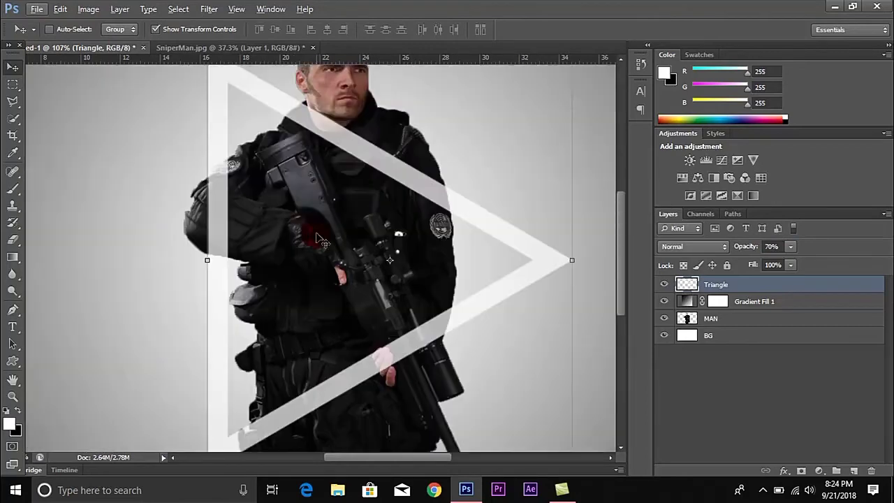
scroll(310, 238, "up", 1)
scroll(307, 246, "up", 1, "alt")
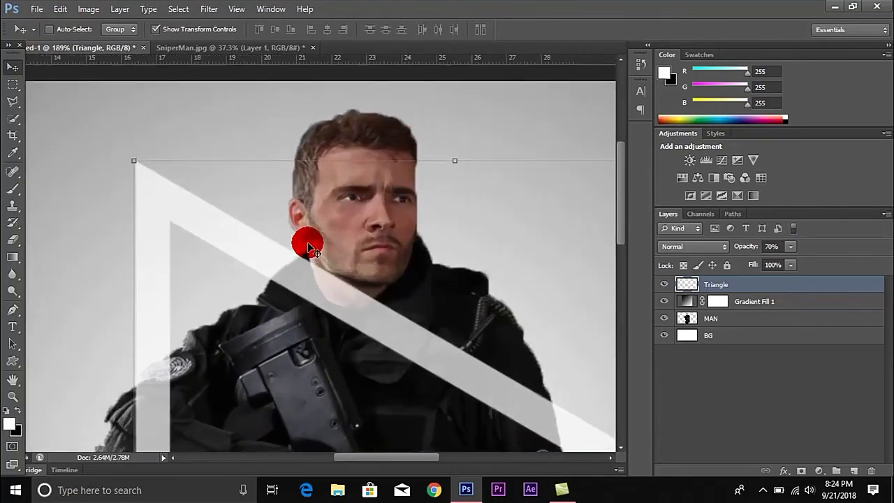
scroll(306, 242, "down", 1)
scroll(305, 242, "up", 2, "alt")
scroll(293, 241, "up", 2, "alt")
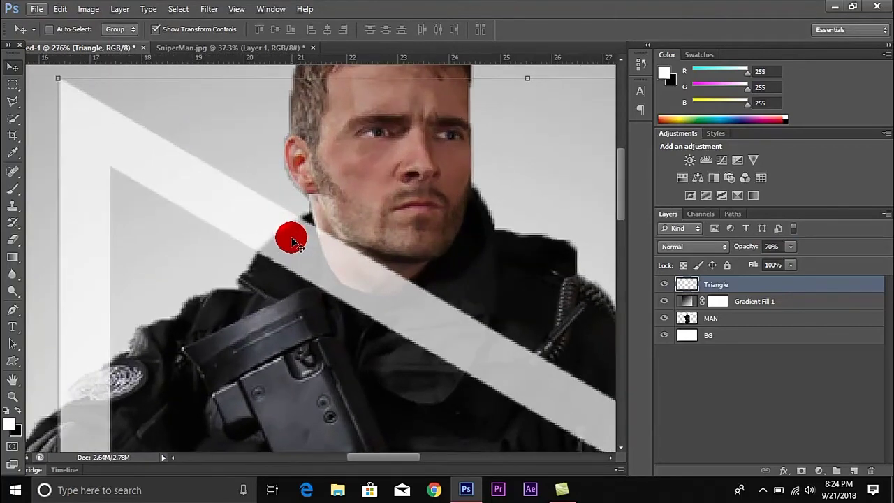
left_click(299, 219)
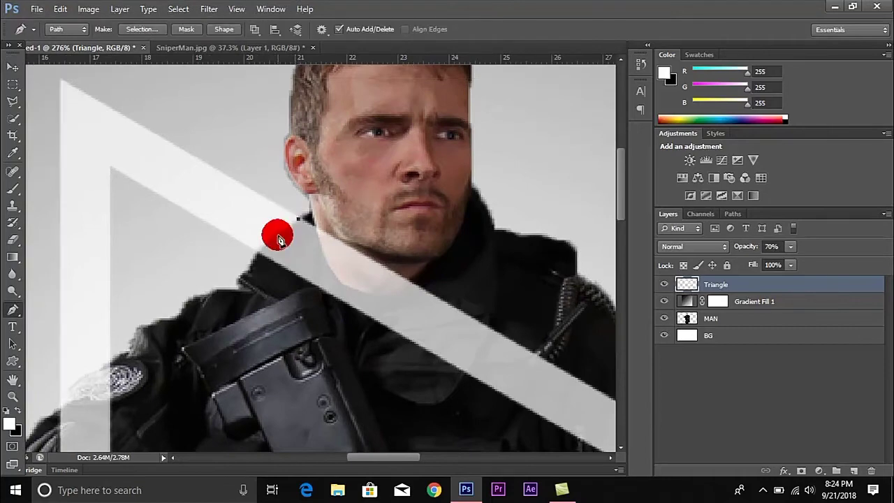
left_click(260, 250)
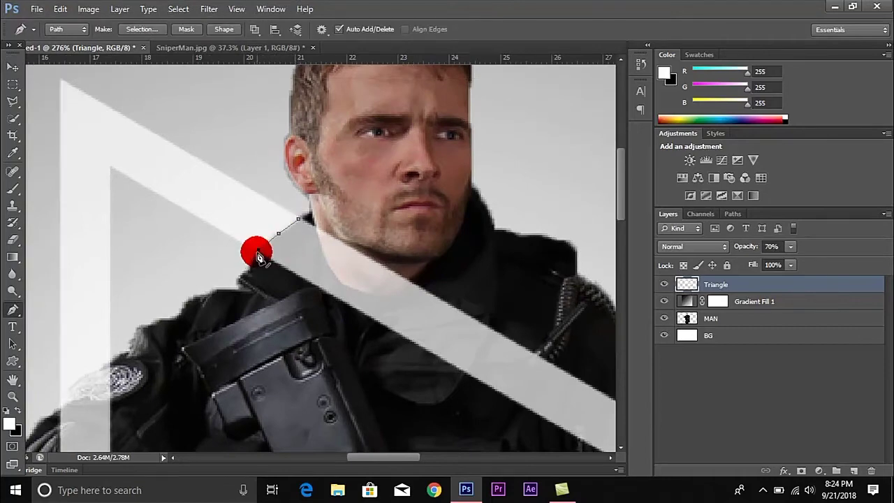
Step: Trace the band along the shoulder edge, close the path, and choose Make Selection
scroll(290, 274, "down", 1)
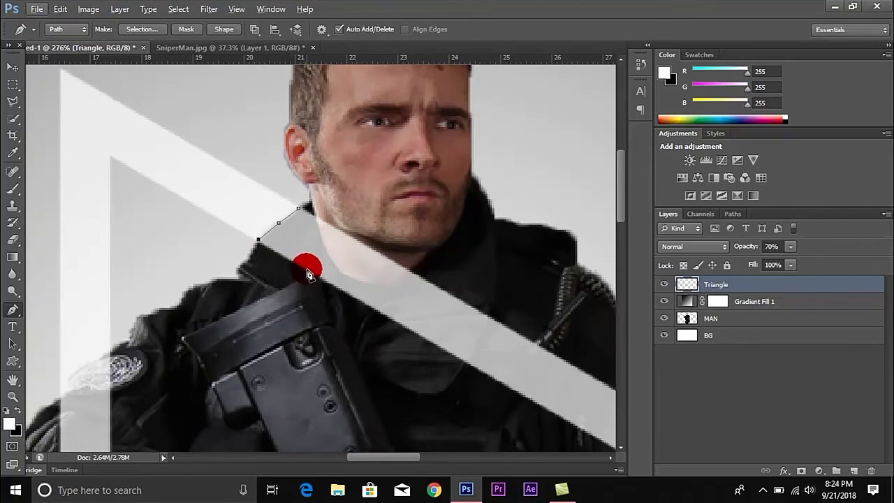
left_click(438, 340)
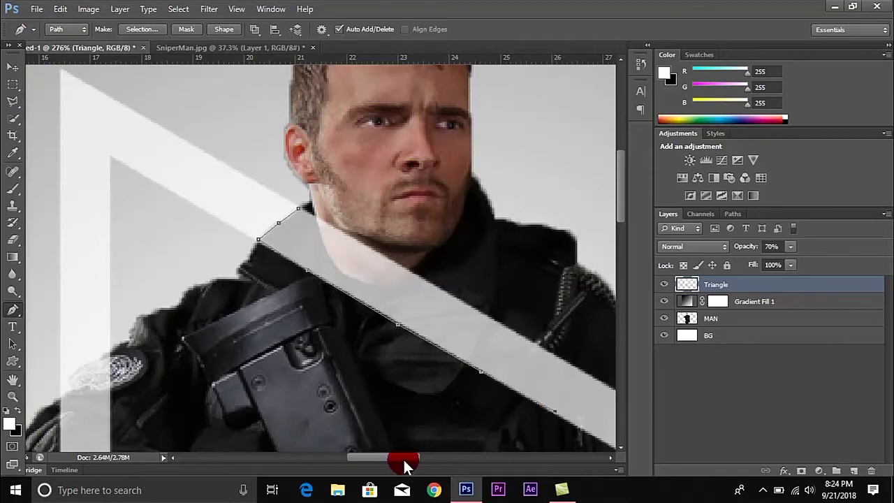
left_click_drag(403, 465, 436, 459)
scroll(441, 323, "down", 5)
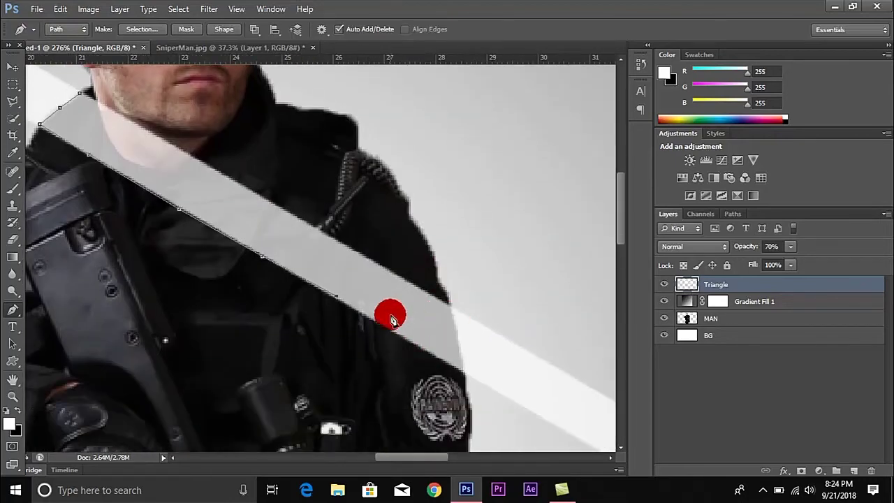
left_click_drag(392, 320, 366, 326)
left_click(440, 349)
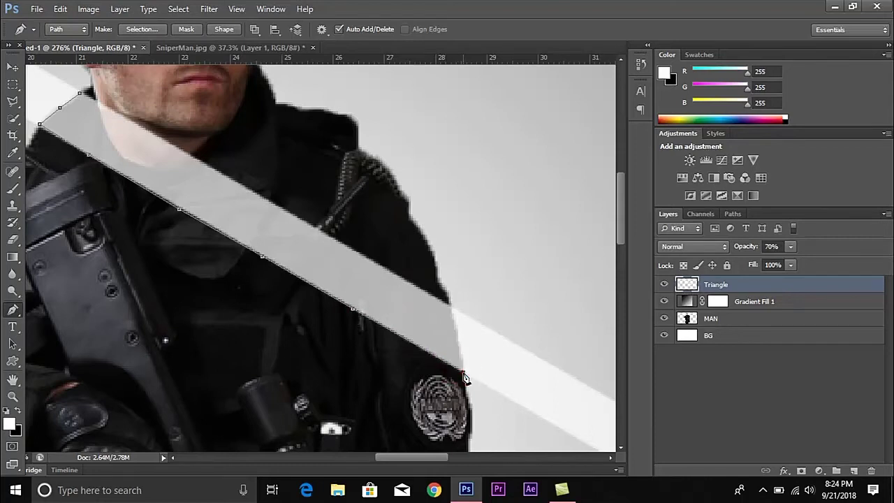
left_click_drag(463, 319, 341, 240)
mouse_move(281, 225)
left_mouse_down()
mouse_move(199, 163)
mouse_move(82, 96)
left_mouse_up()
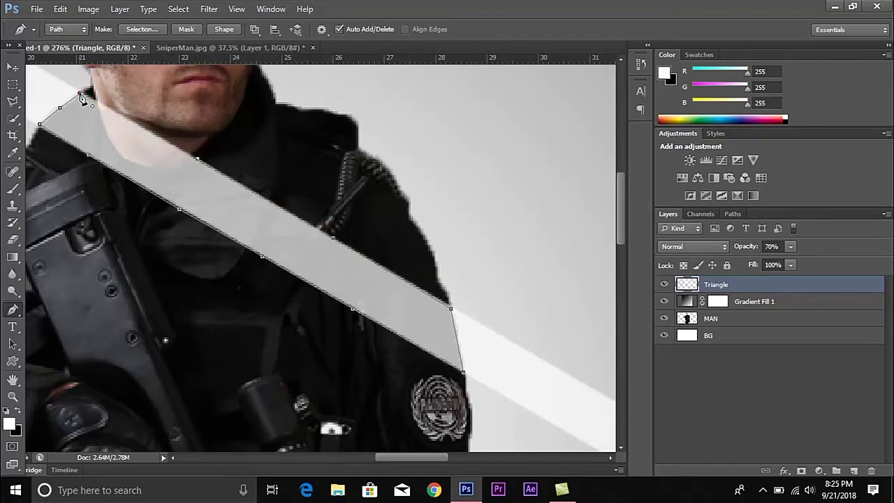
right_click(175, 190)
Step: Turn the path into an unfeathered selection and delete the band section overlapping the soldier
left_click(234, 254)
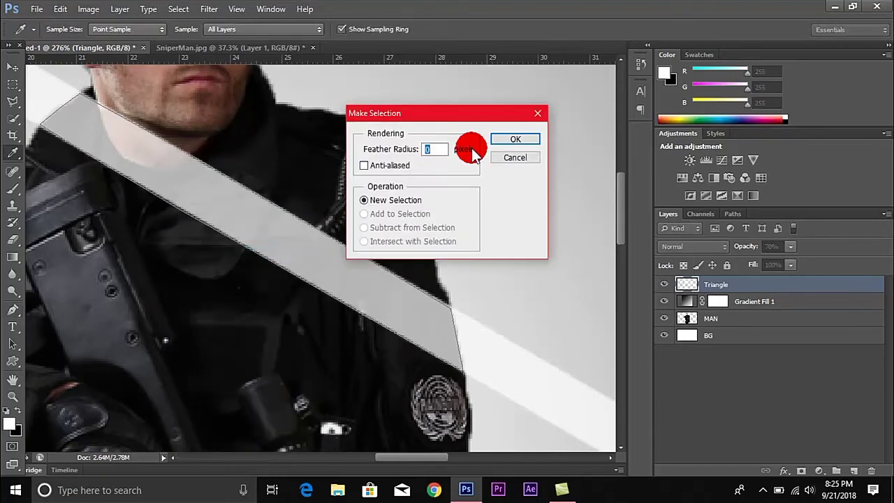
left_click(507, 141)
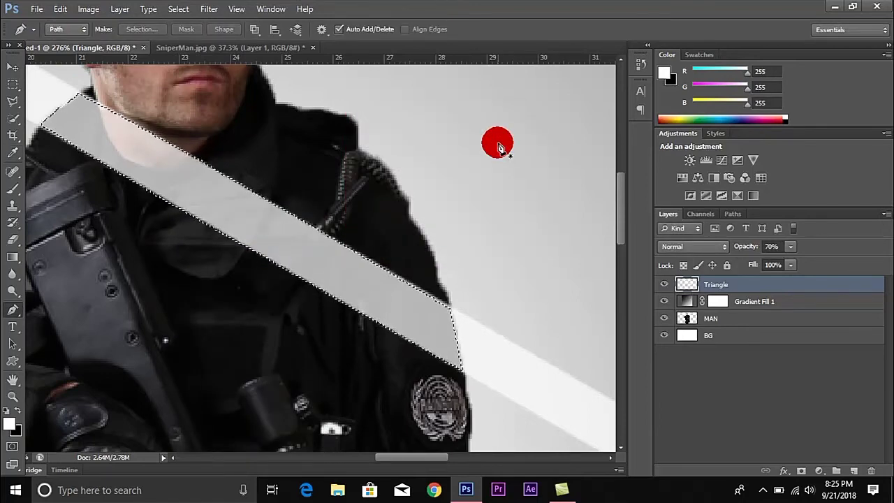
key("Delete")
scroll(209, 174, "down", 1)
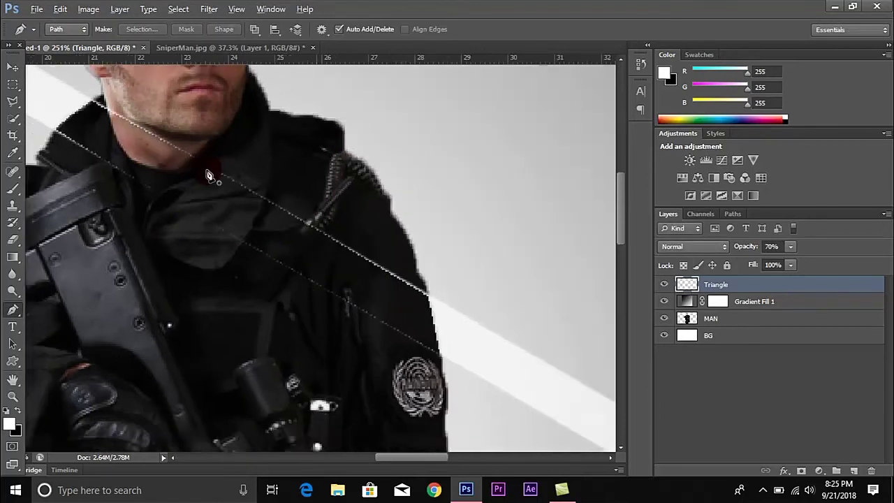
scroll(210, 174, "down", 2)
Step: Erase the triangle edge across the soldier's chest, collar and neck with a 70 px Eraser
left_click(15, 245)
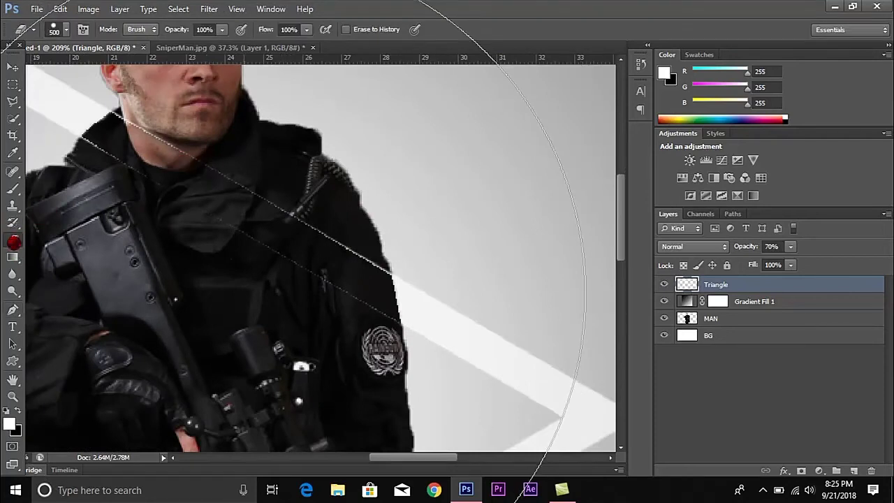
left_click(244, 292)
key("bracketleft")
key("bracketleft")
key("bracketleft")
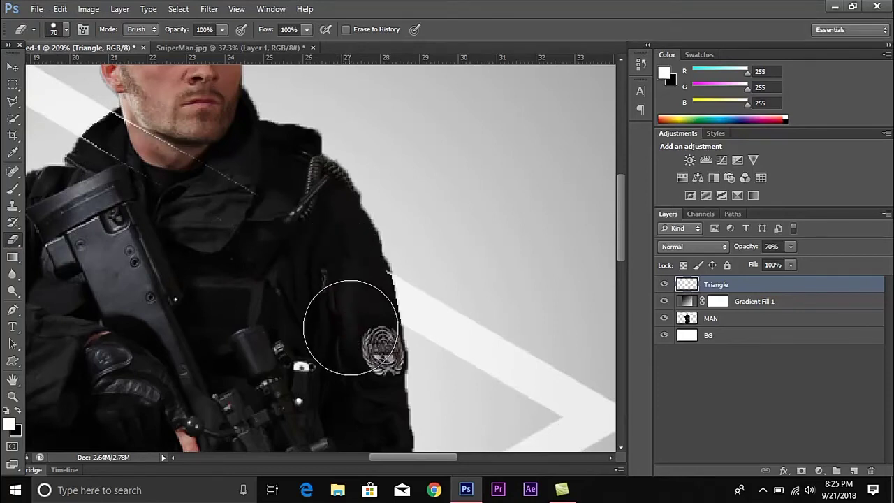
left_click(348, 274)
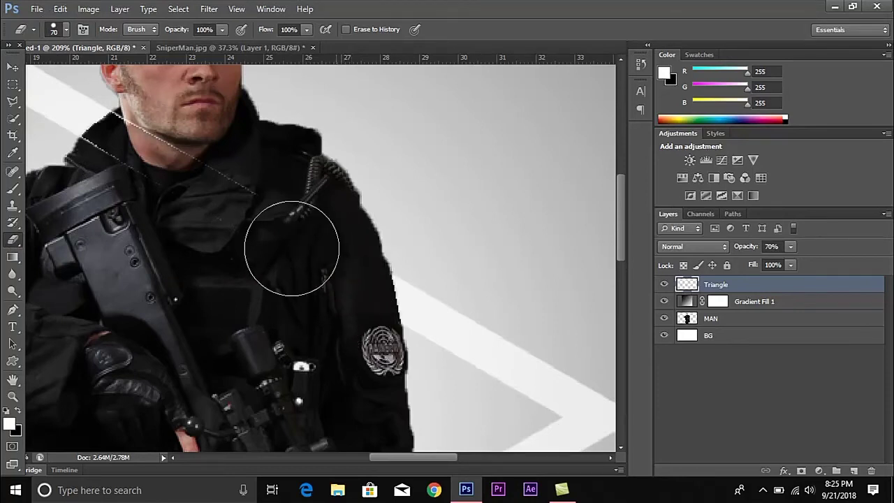
left_click(235, 207)
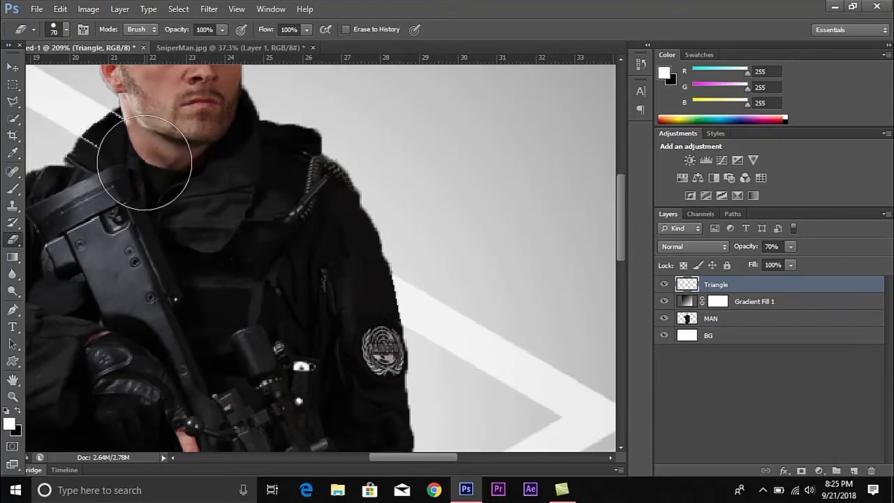
mouse_move(235, 208)
left_mouse_down()
mouse_move(131, 159)
mouse_move(141, 146)
left_mouse_up()
left_click(122, 159)
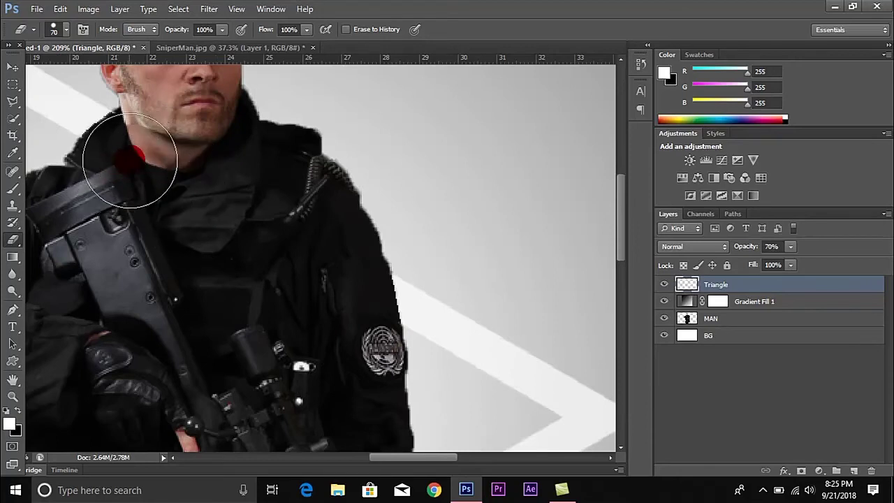
left_click(175, 181)
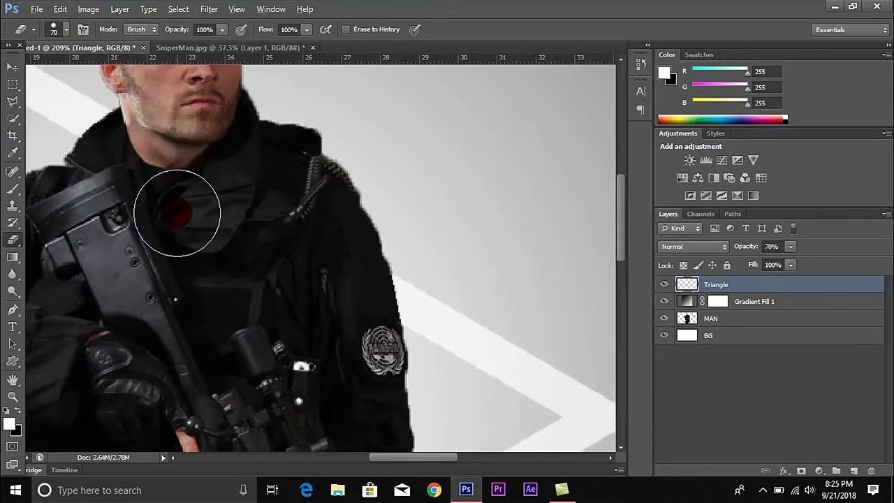
scroll(187, 202, "down", 3)
scroll(186, 202, "down", 1)
scroll(187, 202, "down", 1)
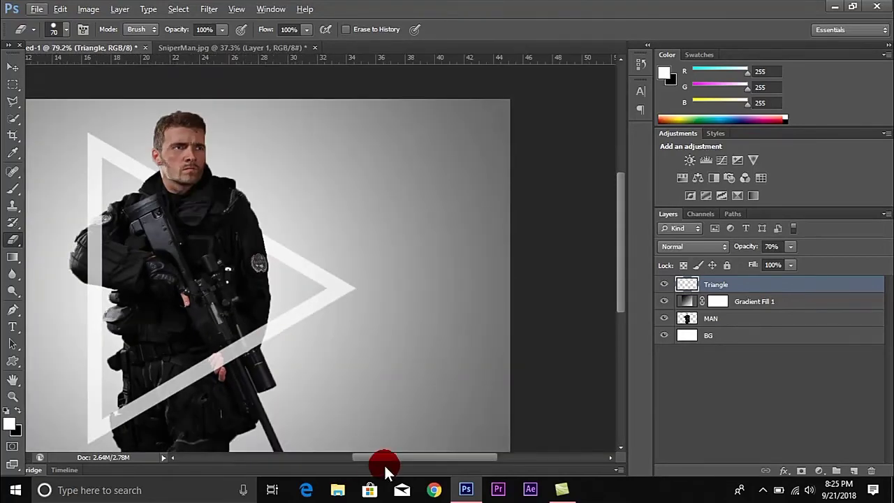
left_click_drag(384, 458, 368, 459)
scroll(369, 459, "down", 2)
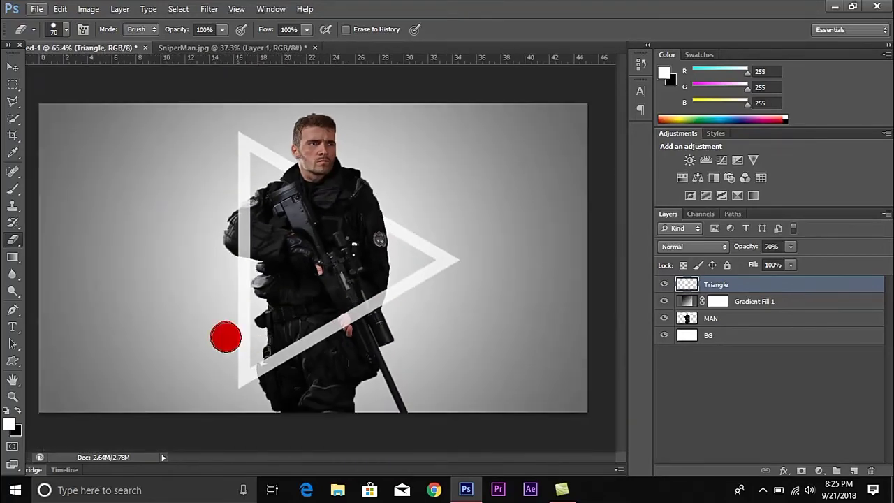
Step: Set the Triangle layer's opacity back to 100%
left_click(17, 102)
left_click(12, 67)
left_click(208, 318)
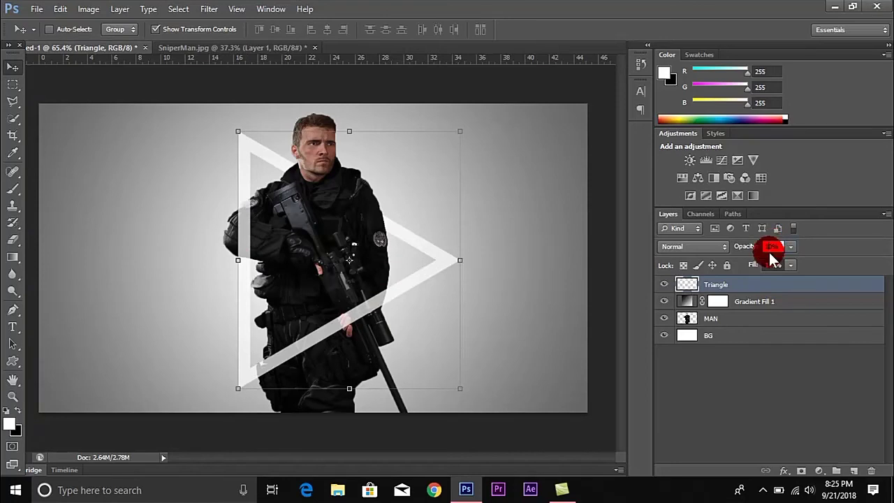
left_click(772, 248)
type("11")
type("100")
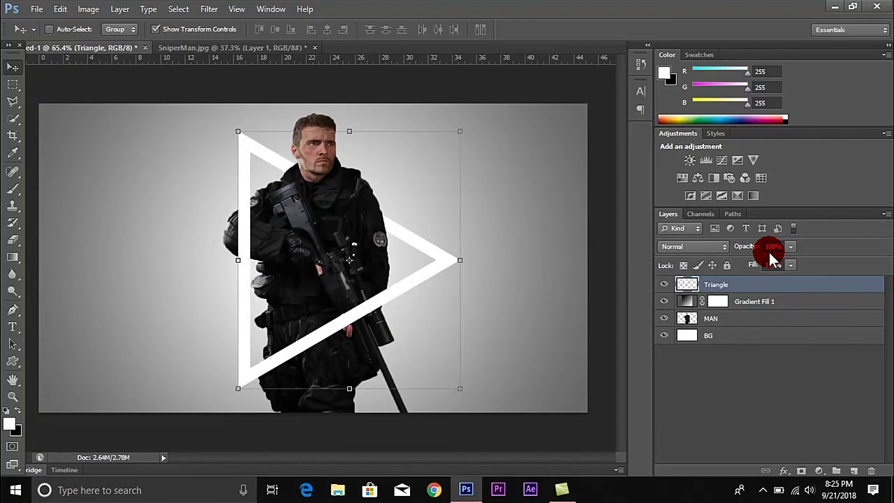
left_click(749, 335)
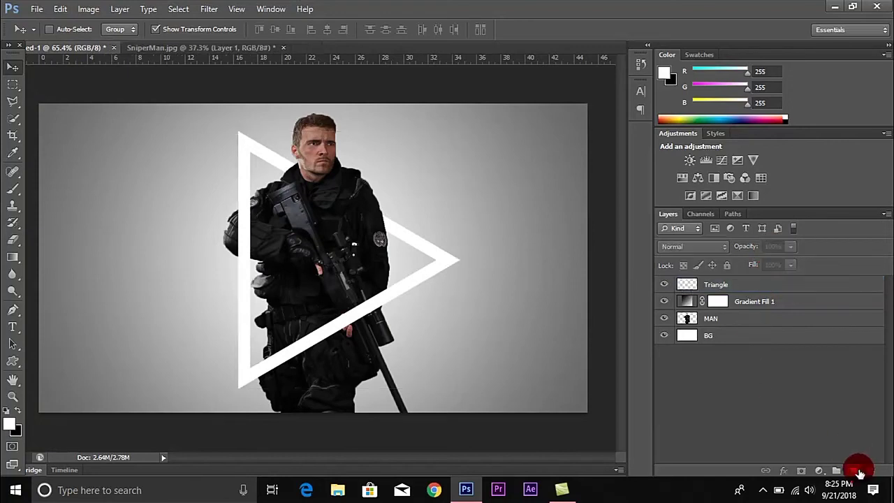
Step: Add a new empty layer named Glow Effects above Triangle
left_click(857, 470)
double_click(721, 285)
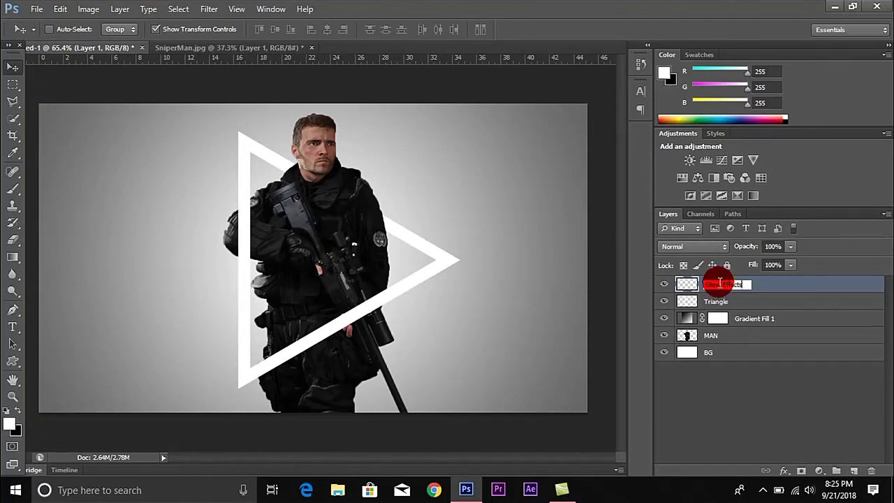
key("Return")
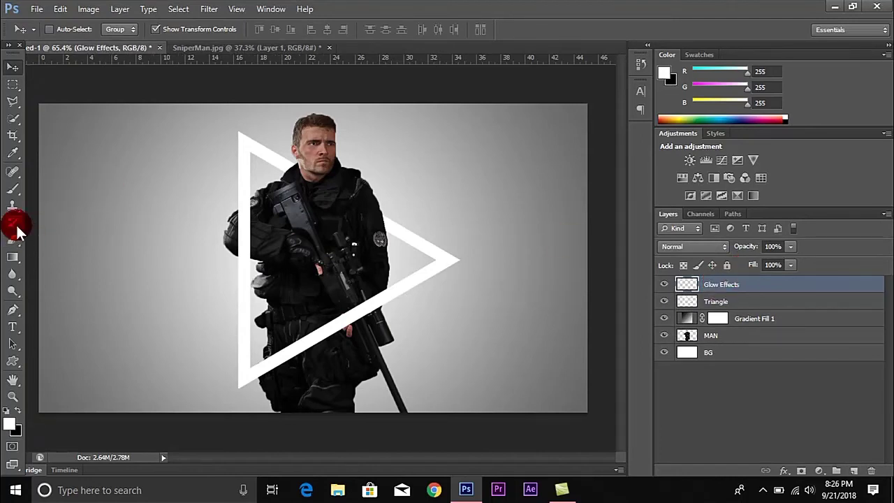
Step: Pick a soft round Brush preset and reduce its size with [
left_click(13, 190)
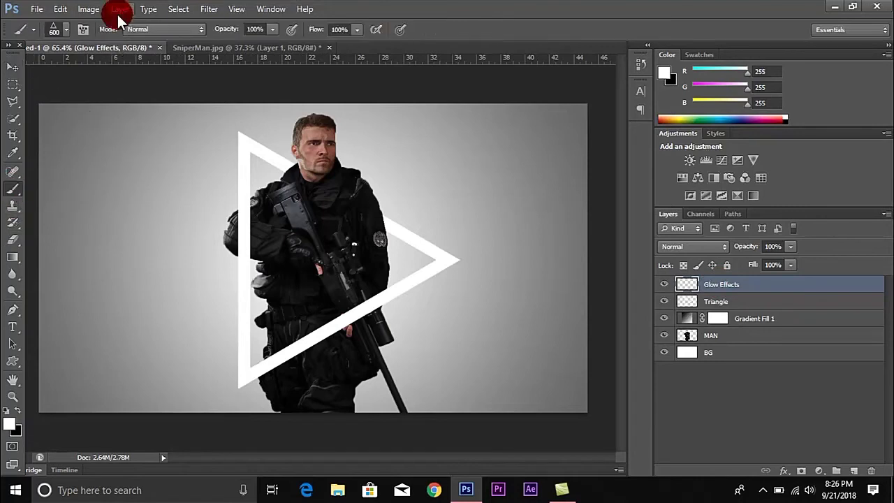
left_click(60, 31)
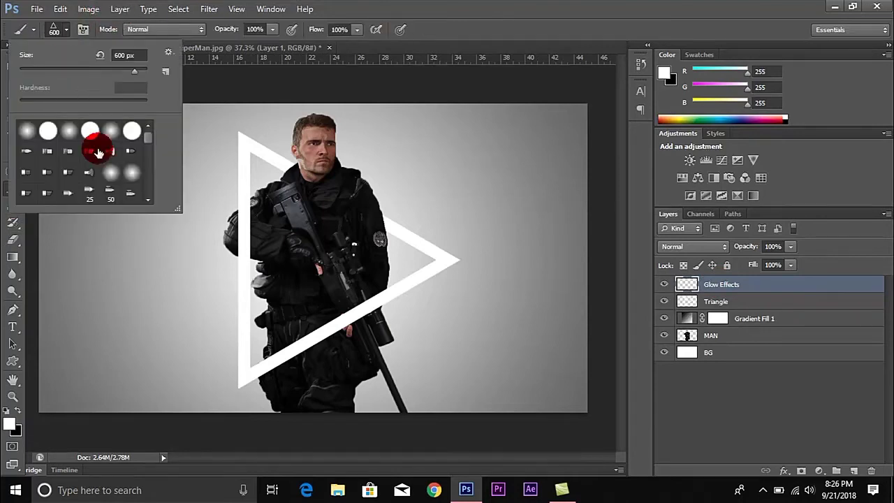
left_click(28, 136)
left_click(419, 7)
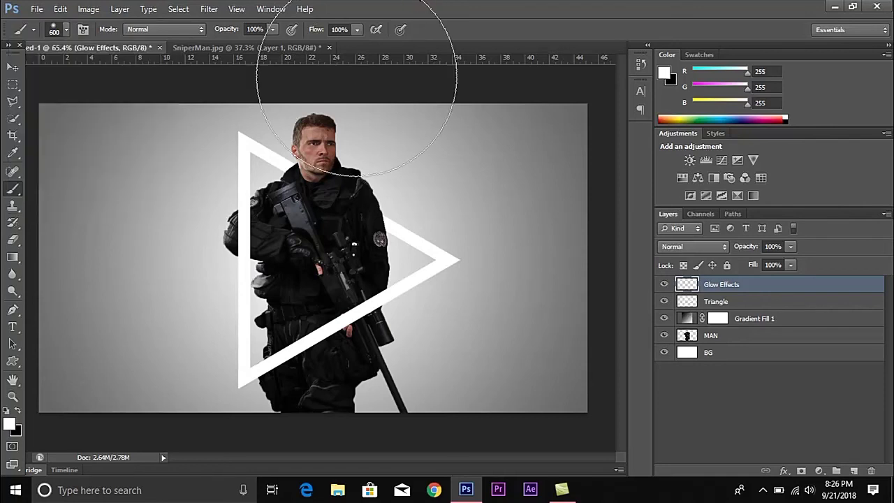
left_click(246, 197)
key("bracketleft")
key("bracketleft")
key("bracketleft")
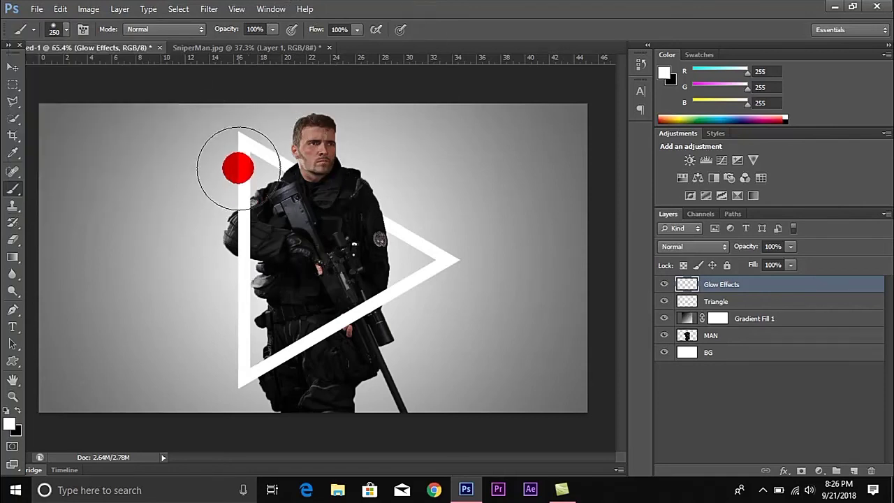
key("bracketleft")
key("bracketleft")
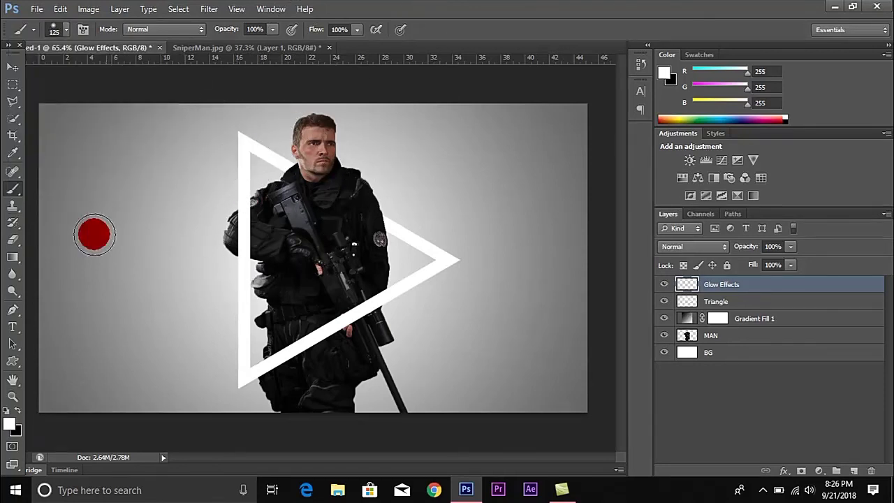
left_click(9, 423)
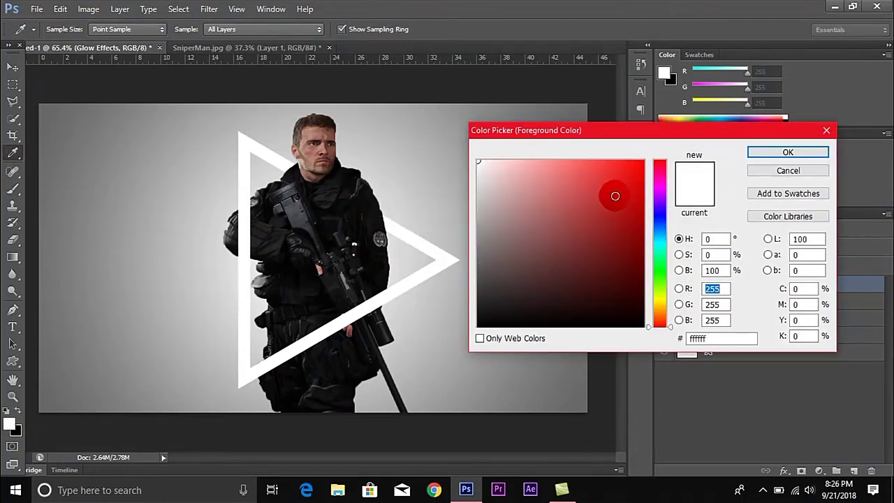
Step: Set the foreground colour to bright red, testing it with a brush dab that is undone
left_click(645, 168)
left_click_drag(646, 168, 630, 181)
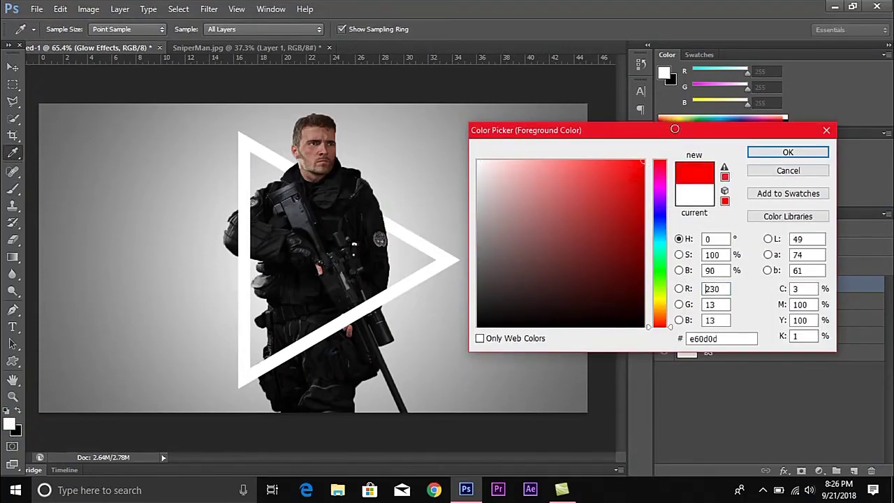
left_click(788, 151)
key("b")
left_click(399, 223)
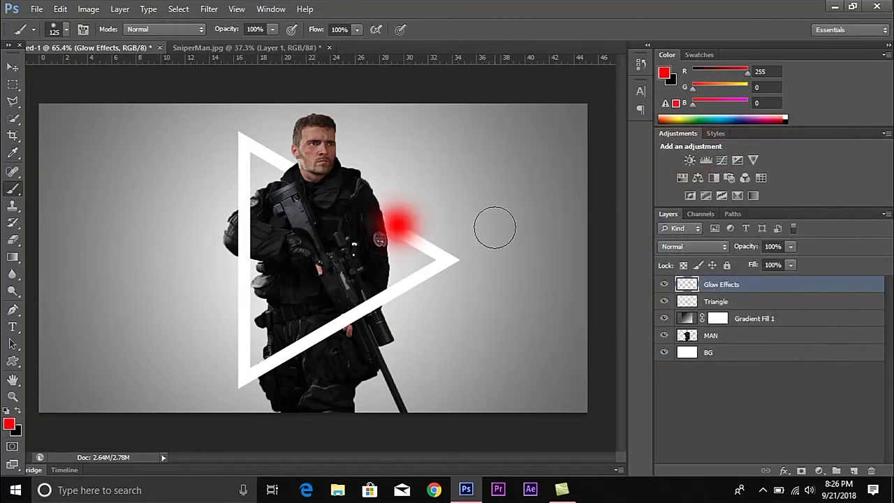
key("ctrl+z")
Step: Paint thick red strokes down the triangle's left edge and along both diagonal sides
left_click_drag(273, 156, 238, 135)
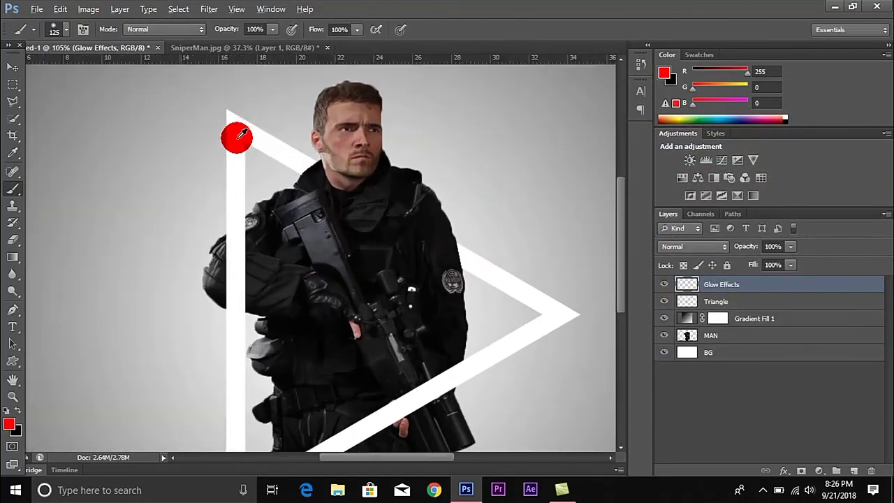
left_click(235, 135)
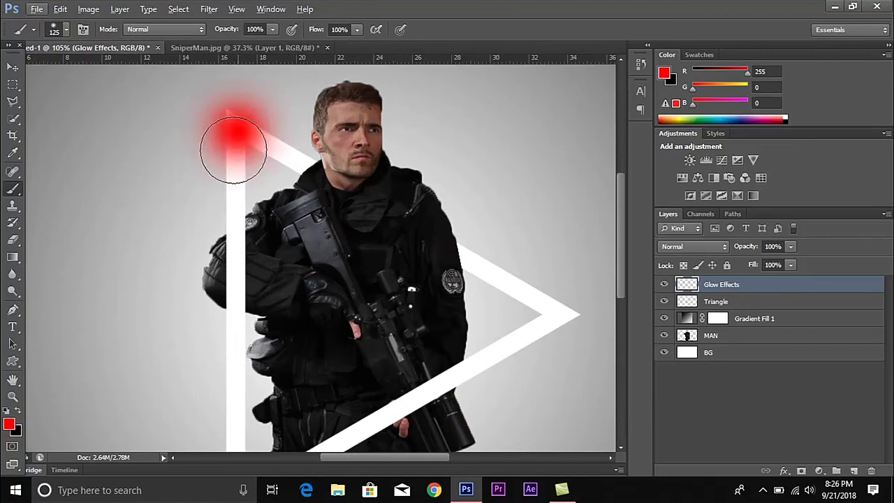
left_click_drag(235, 137, 235, 249)
key("ctrl+z")
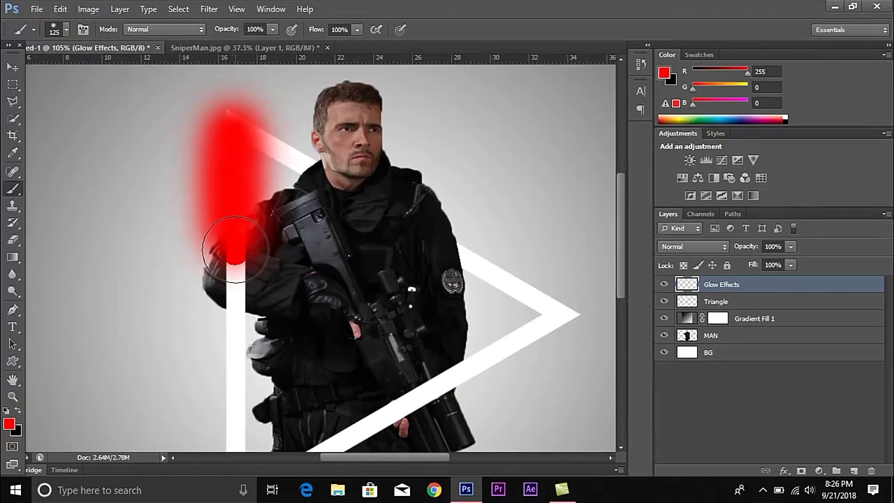
key("ctrl+z")
scroll(229, 231, "down", 5)
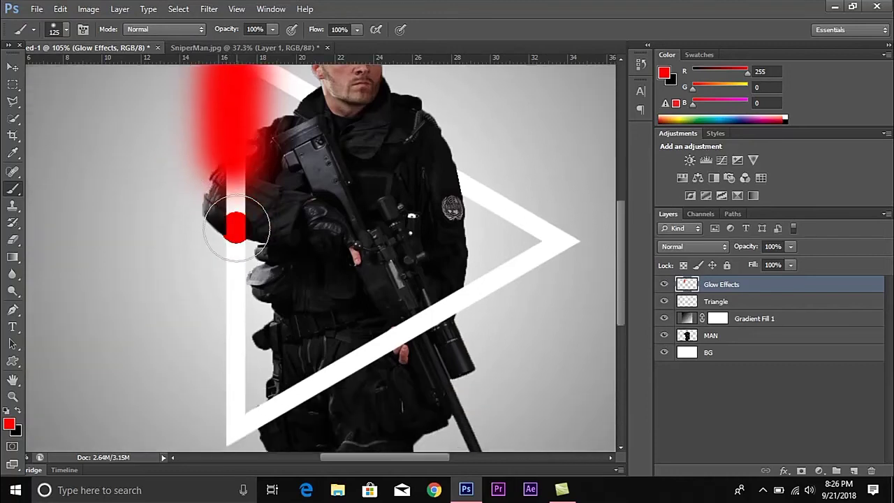
mouse_move(234, 143)
left_mouse_down()
mouse_move(222, 296)
mouse_move(234, 319)
mouse_move(225, 409)
mouse_move(241, 426)
left_mouse_up()
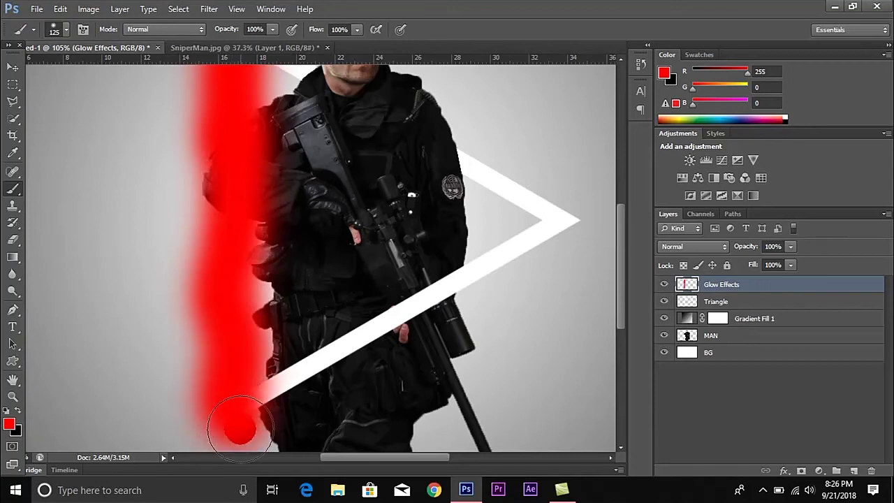
scroll(244, 329, "down", 2, "alt")
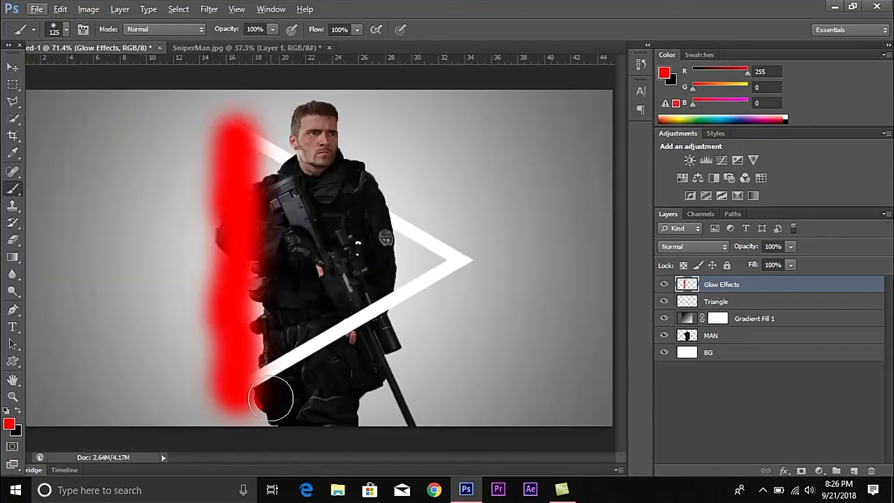
left_click_drag(242, 389, 476, 245)
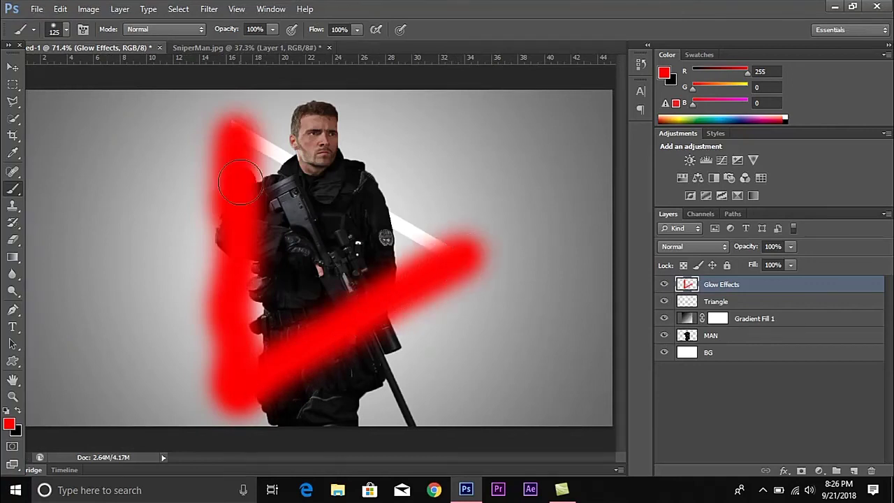
mouse_move(236, 122)
left_mouse_down()
mouse_move(335, 194)
mouse_move(450, 250)
mouse_move(480, 255)
left_mouse_up()
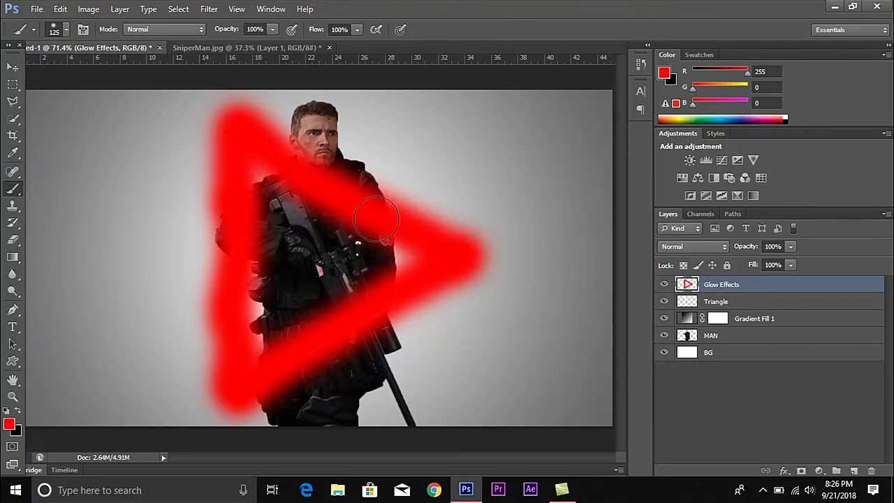
Step: Set the Glow Effects layer's blend mode to Overlay
left_click(12, 67)
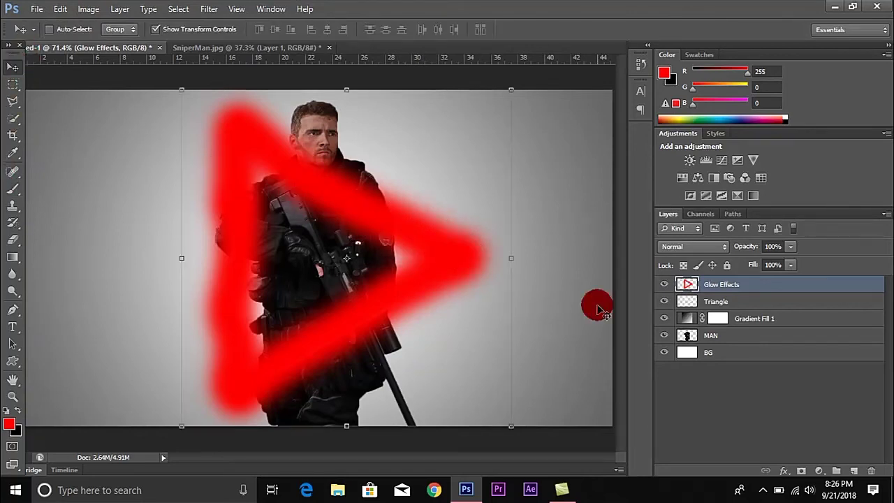
left_click(664, 286)
left_click(665, 285)
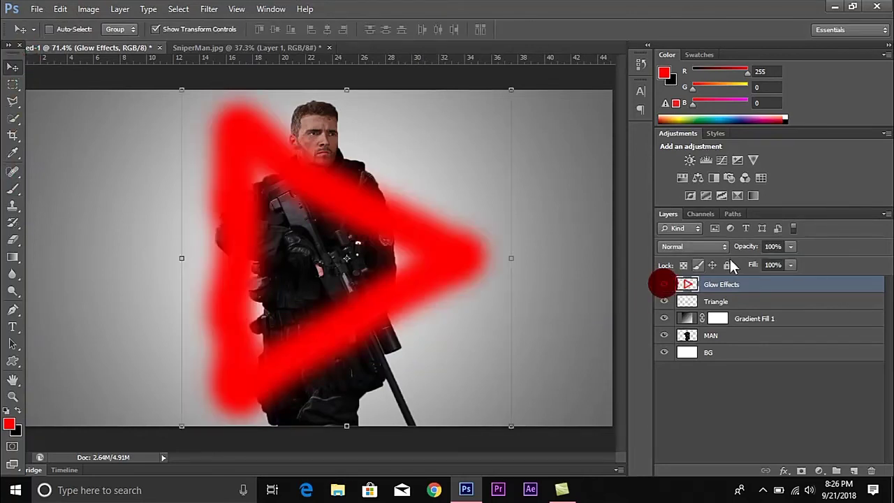
left_click(724, 249)
left_click(689, 166)
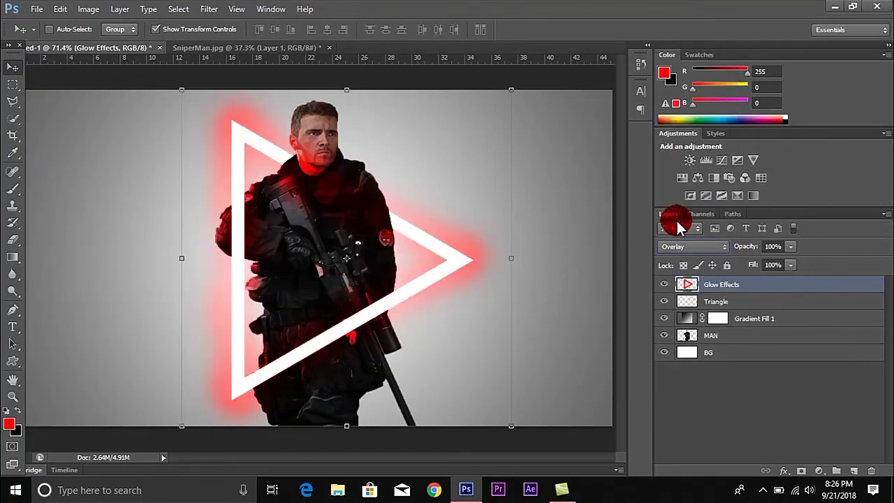
left_click(714, 409)
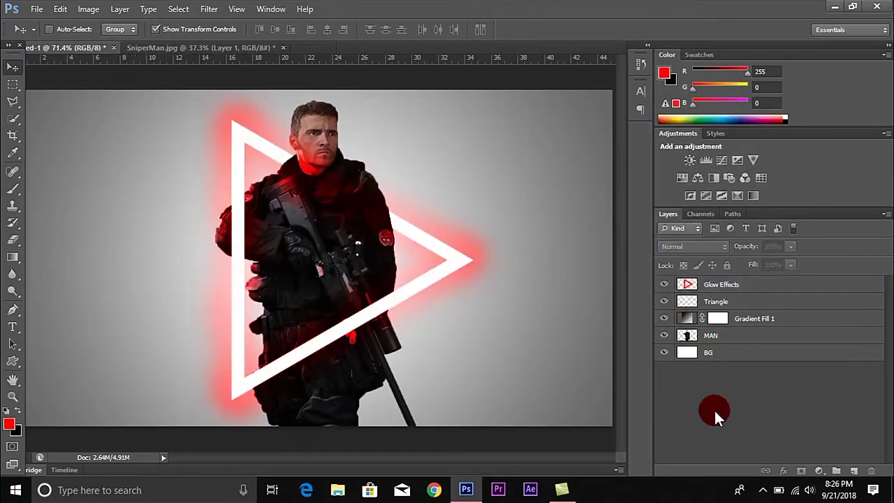
Step: Try erasing the red glow from the soldier's chest with the Eraser, then undo it
left_click(718, 307)
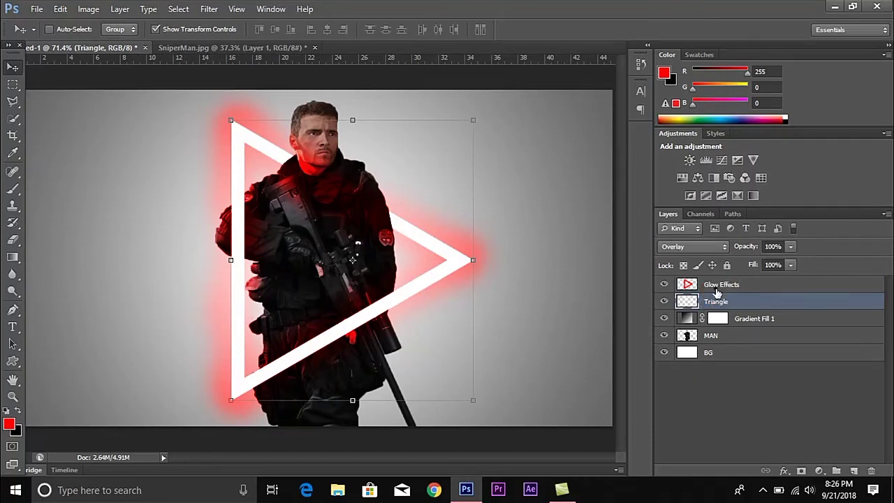
left_click(718, 286)
scroll(420, 224, "down", 2)
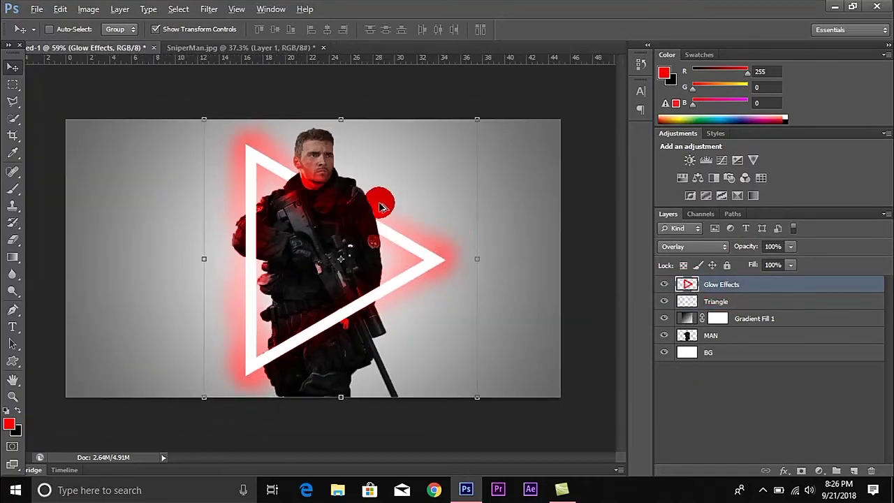
scroll(381, 206, "up", 1)
scroll(381, 206, "up", 1)
left_click(12, 239)
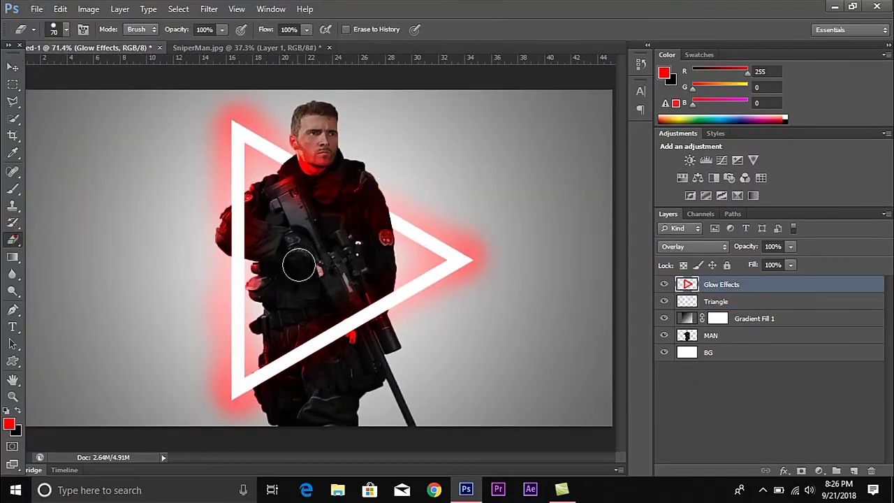
mouse_move(320, 183)
left_mouse_down()
mouse_move(329, 199)
mouse_move(311, 173)
mouse_move(319, 150)
mouse_move(343, 200)
mouse_move(310, 235)
mouse_move(314, 258)
left_mouse_up()
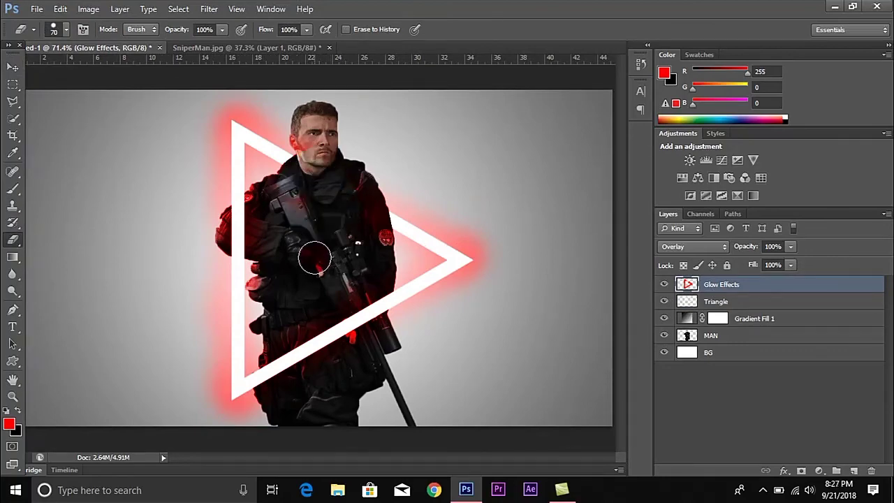
key("ctrl+z")
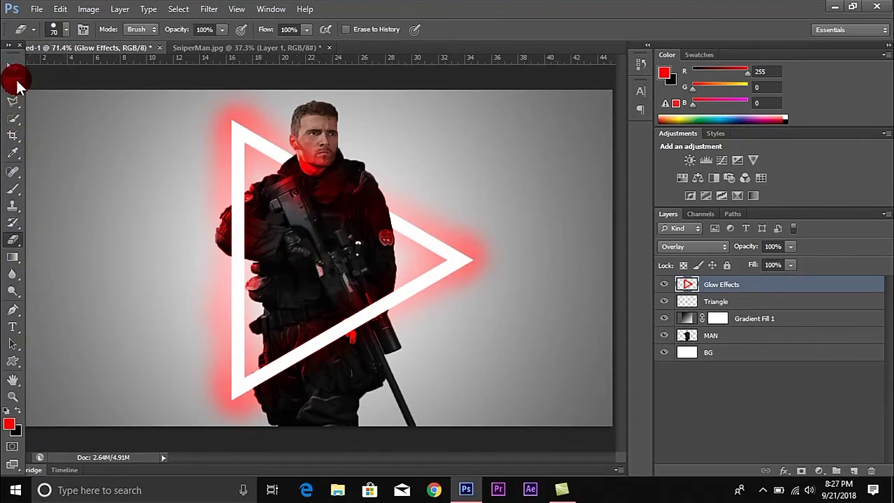
left_click(10, 66)
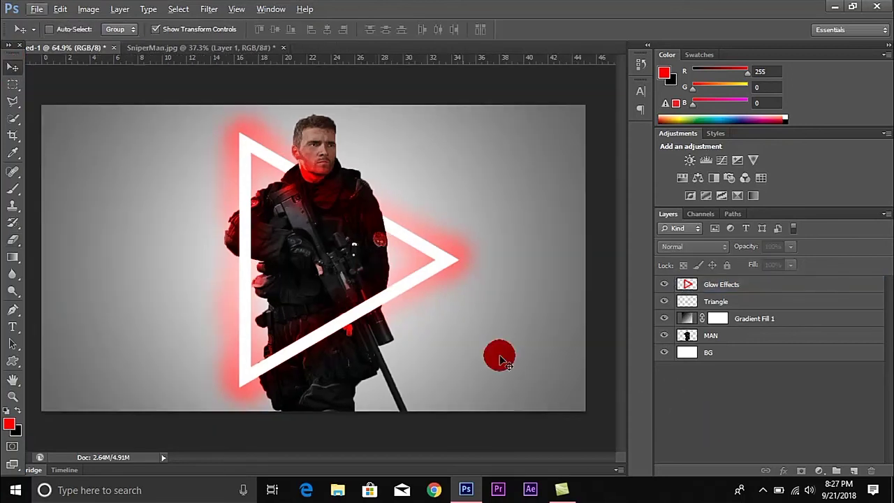
left_click(727, 298)
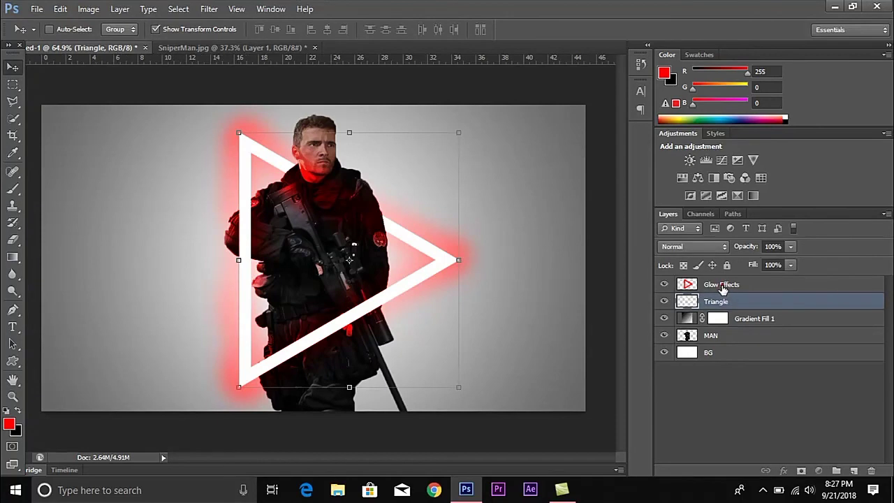
left_click(723, 286)
scroll(399, 335, "up", 3)
left_click(21, 207)
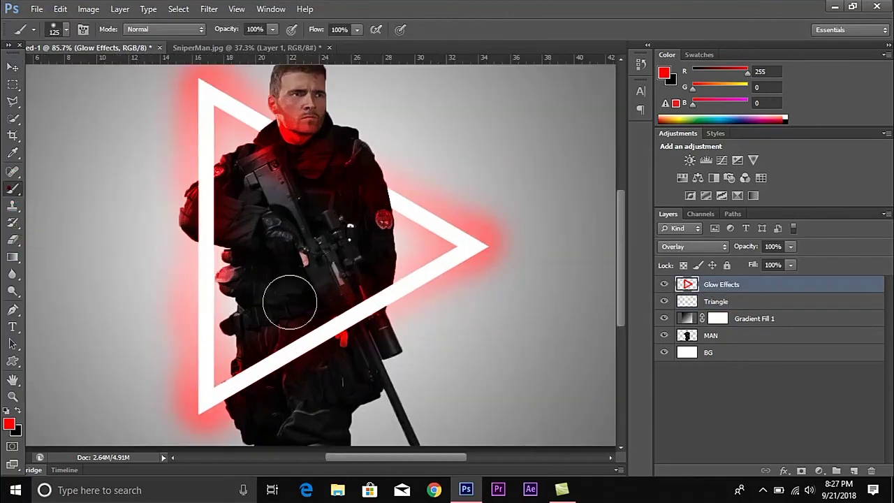
key("ctrl+z")
key("bracketleft")
key("bracketleft")
key("bracketleft")
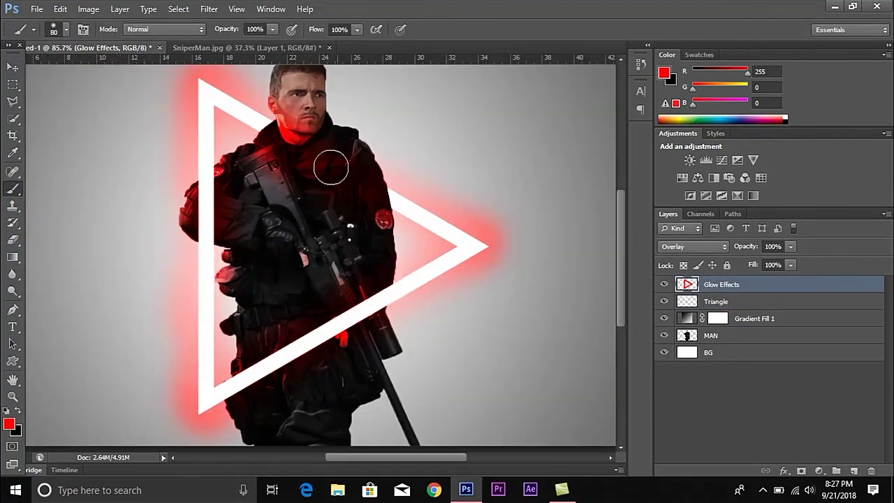
left_click(234, 110)
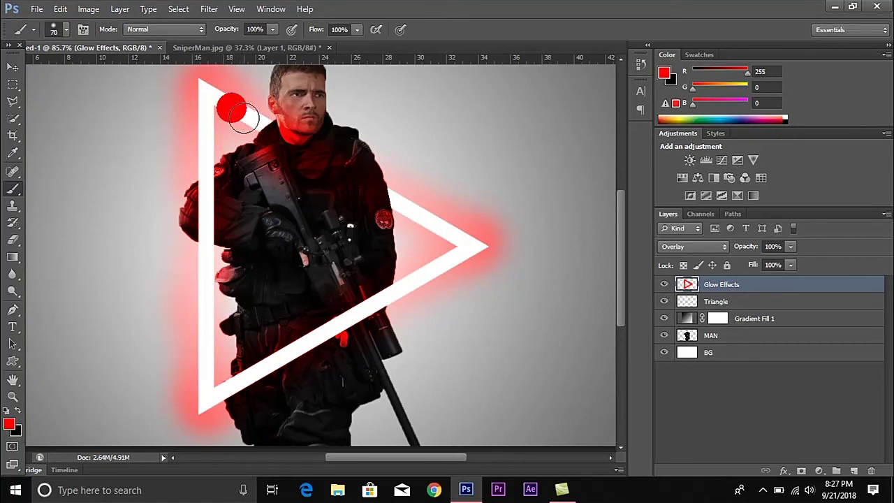
key("ctrl+z")
scroll(203, 231, "down", 5)
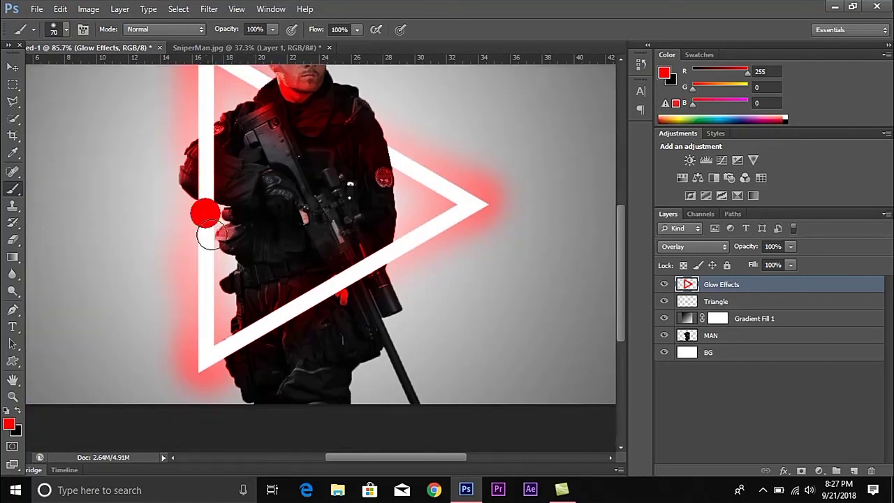
left_click(211, 269)
left_click(206, 269)
key("ctrl+z")
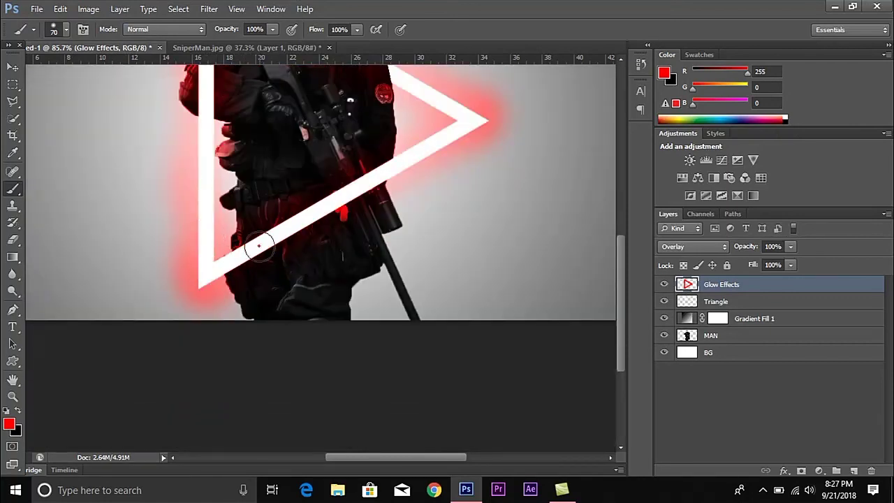
left_click(259, 245)
left_click(459, 124)
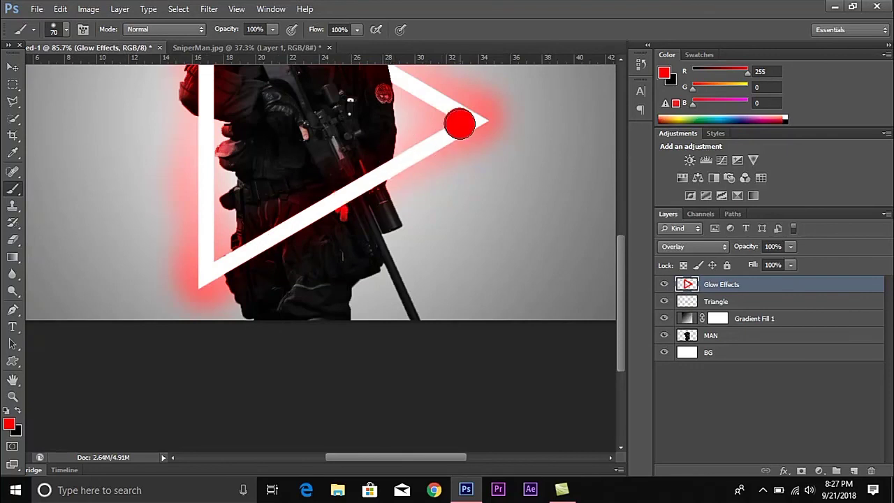
key("ctrl+z")
scroll(339, 140, "up", 4)
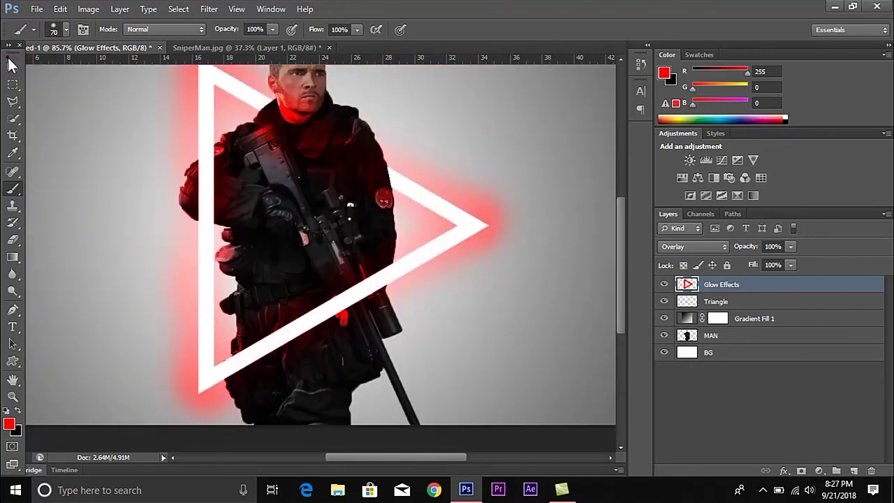
left_click(10, 67)
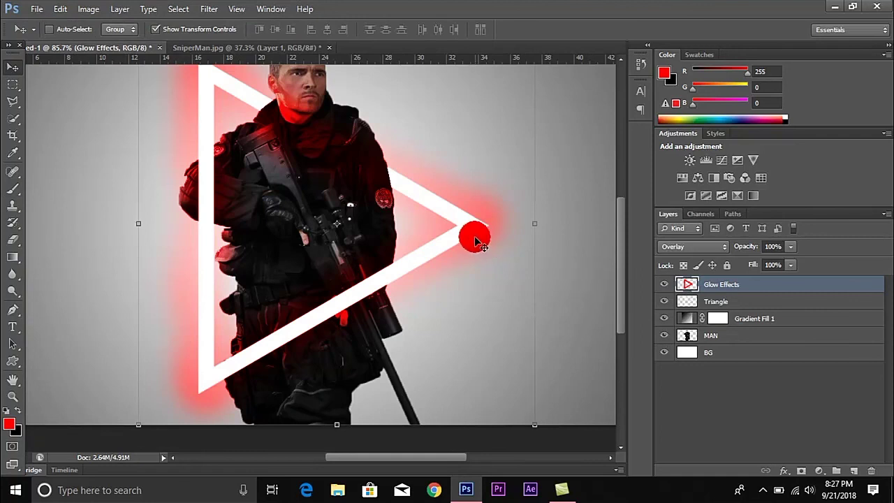
scroll(474, 236, "up", 1)
scroll(474, 236, "up", 2)
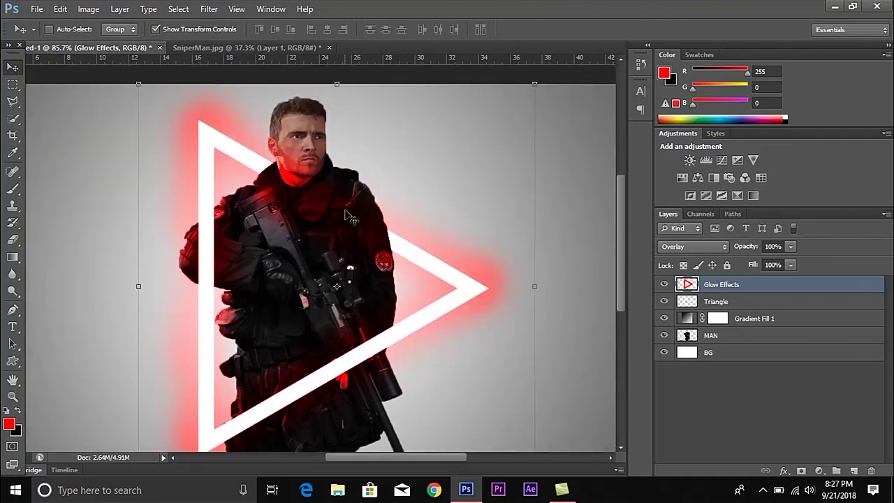
scroll(349, 217, "down", 1)
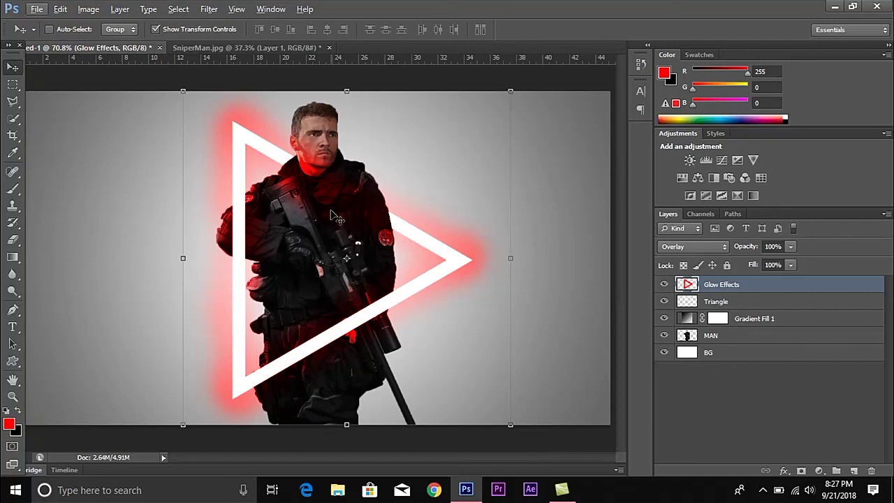
Step: Deselect the Glow Effects layer to view the finished neon-triangle composite
left_click(723, 357)
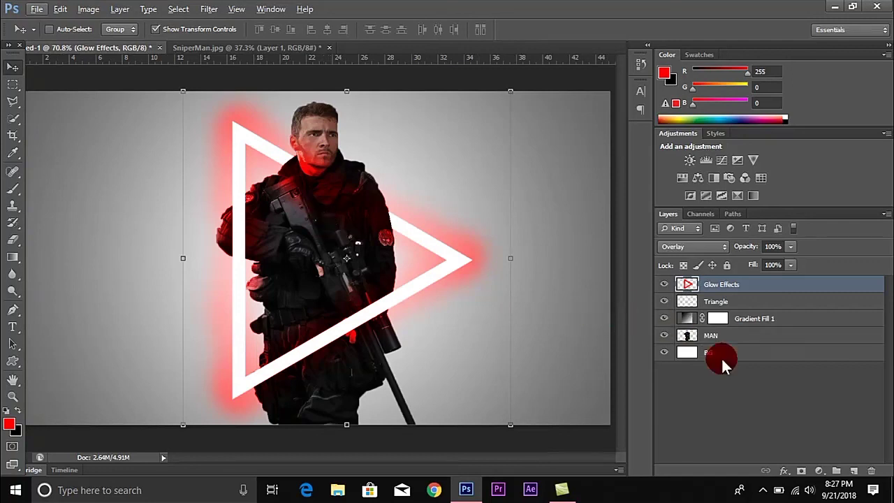